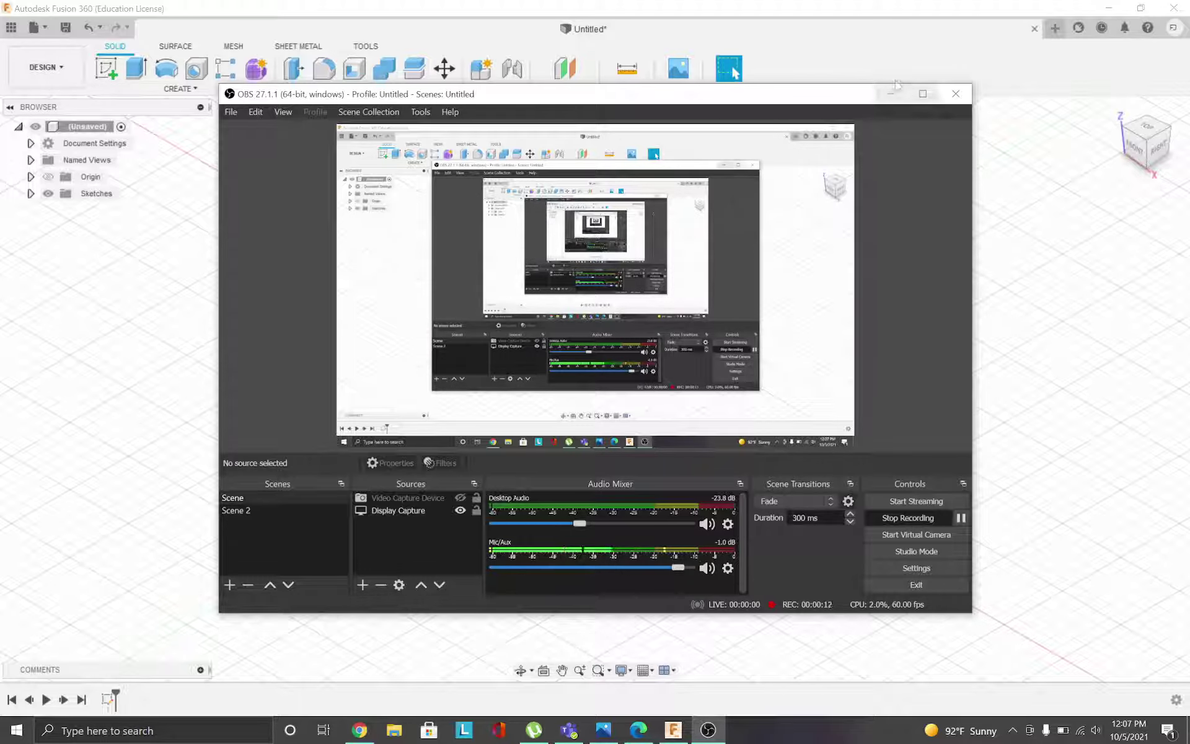
- Minimize the OBS Studio window to reveal the empty Fusion 360 design
{"action": "left_click", "coordinate": [889, 98]}
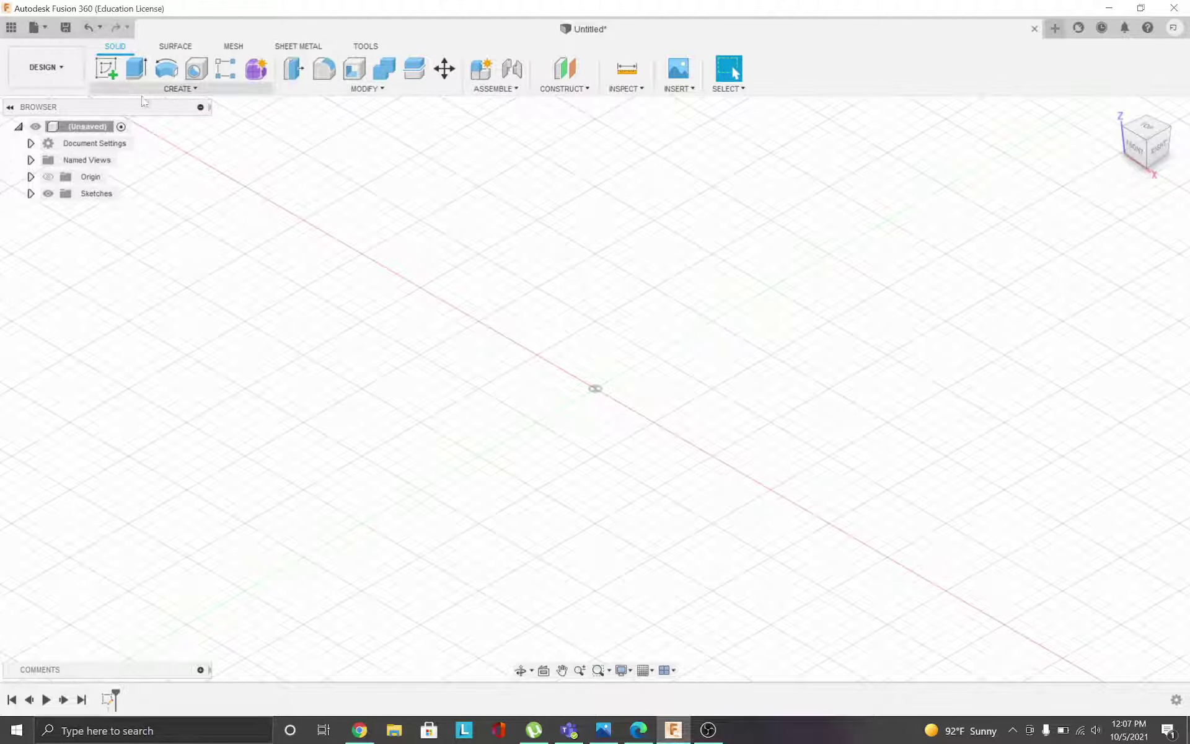
- Create a new sketch on the front (XZ) origin plane
{"action": "left_click", "coordinate": [106, 68]}
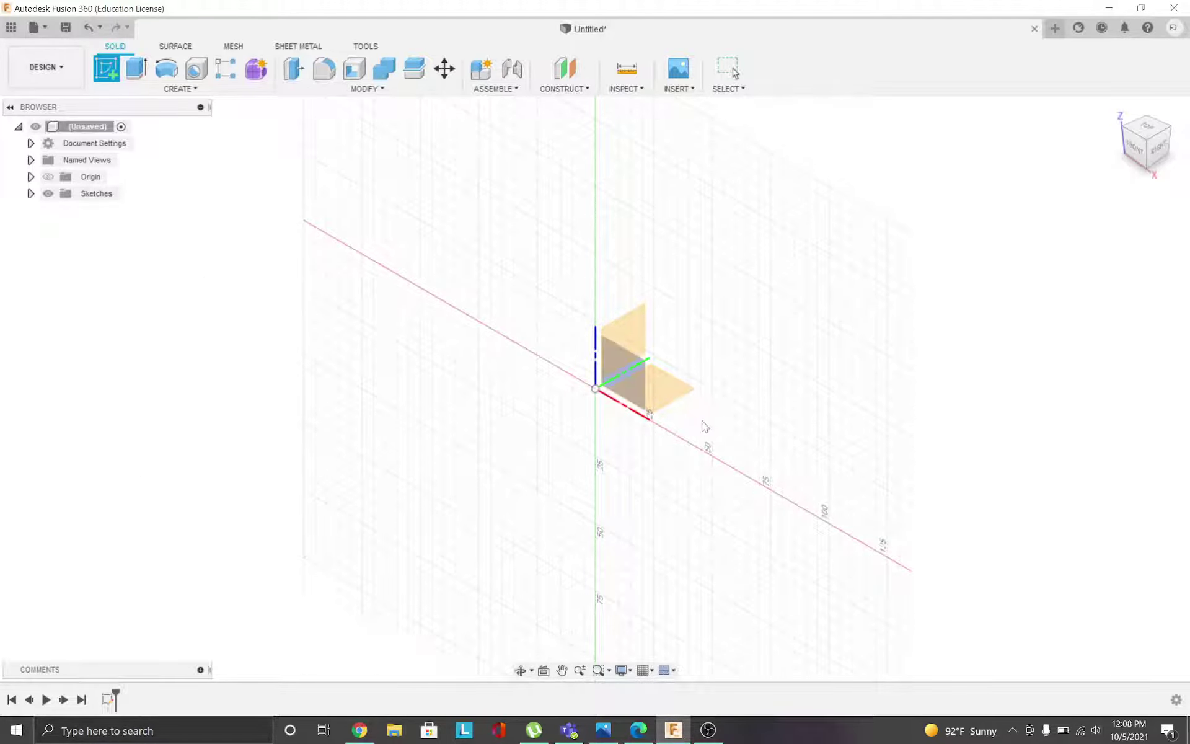
{"action": "left_click", "coordinate": [627, 392]}
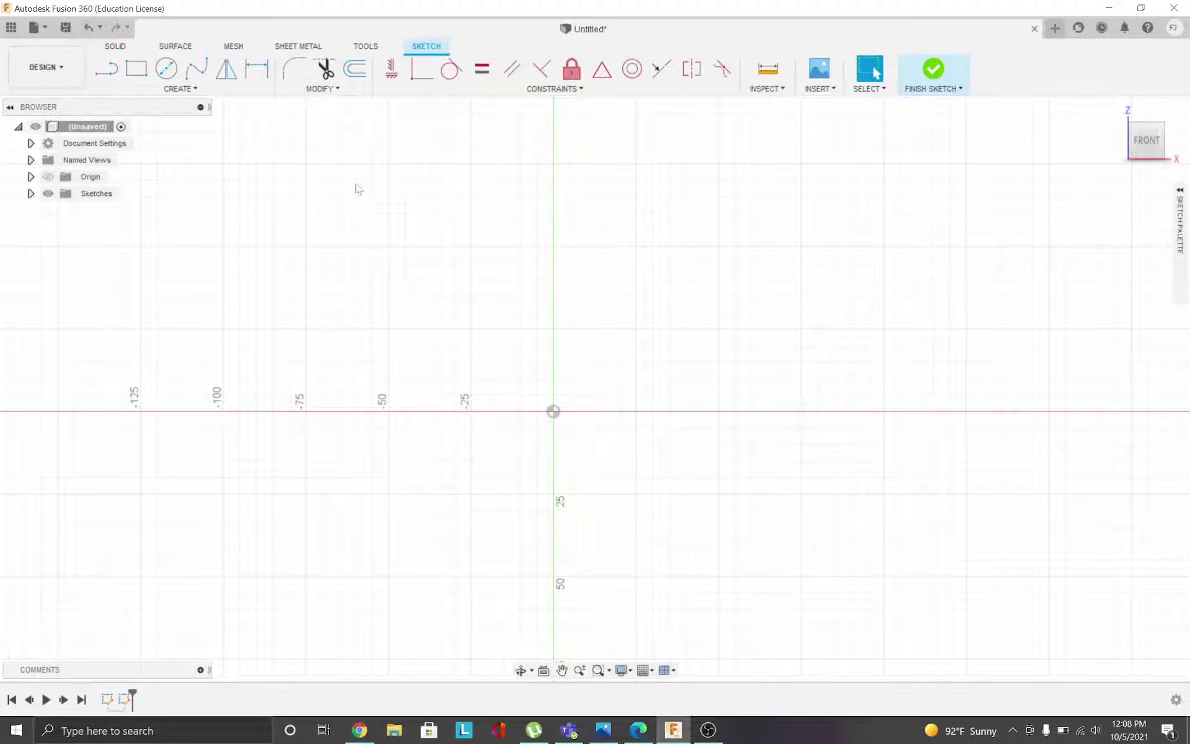
- Activate the sketch Text tool from the Create menu
{"action": "left_click", "coordinate": [177, 91]}
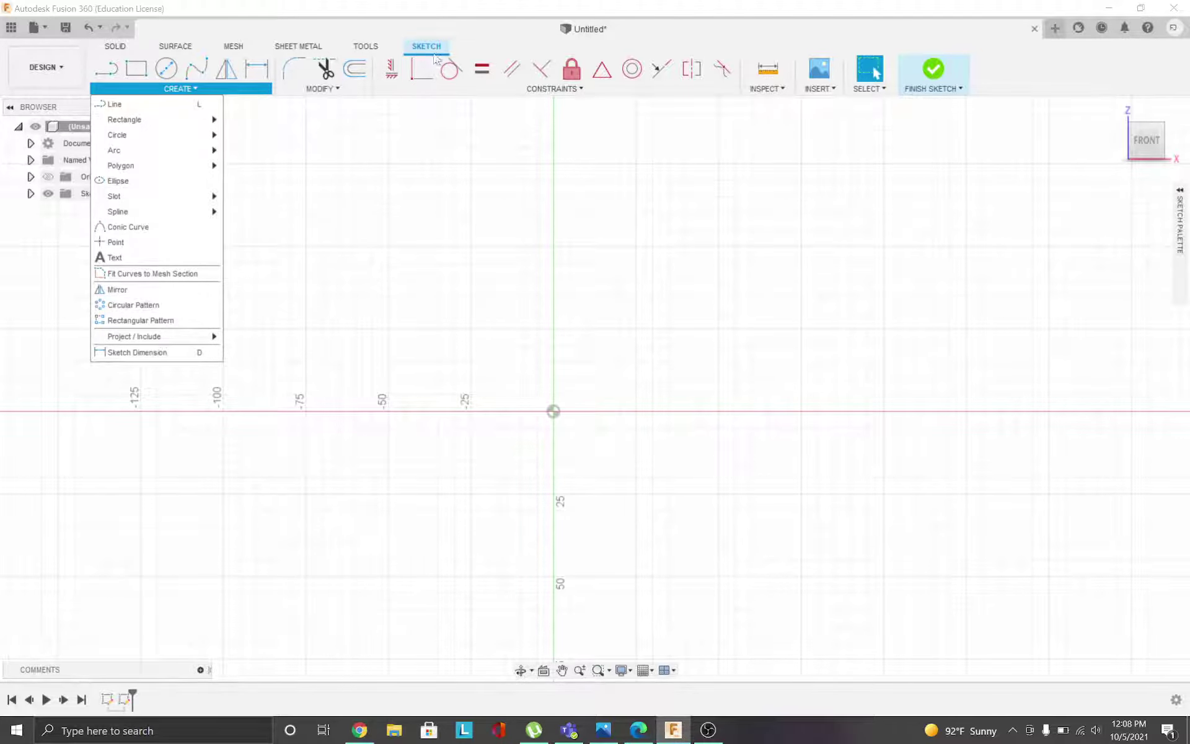
{"action": "left_click", "coordinate": [119, 47]}
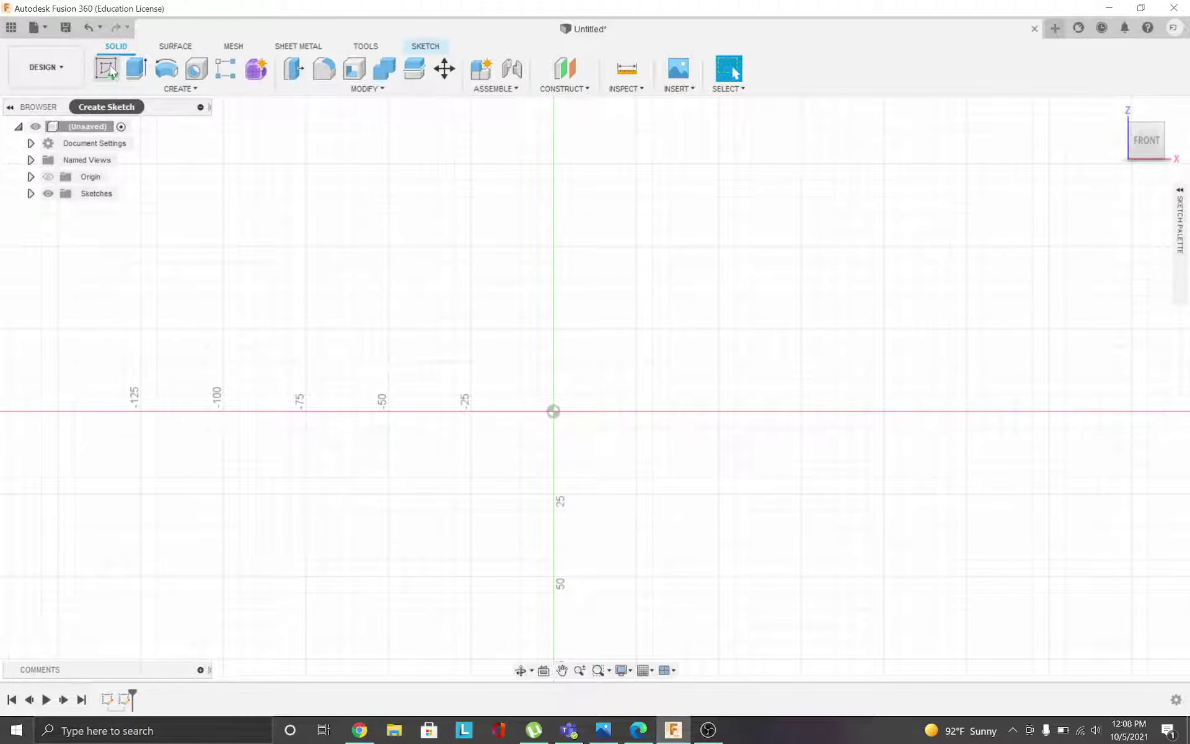
{"action": "left_click", "coordinate": [425, 47]}
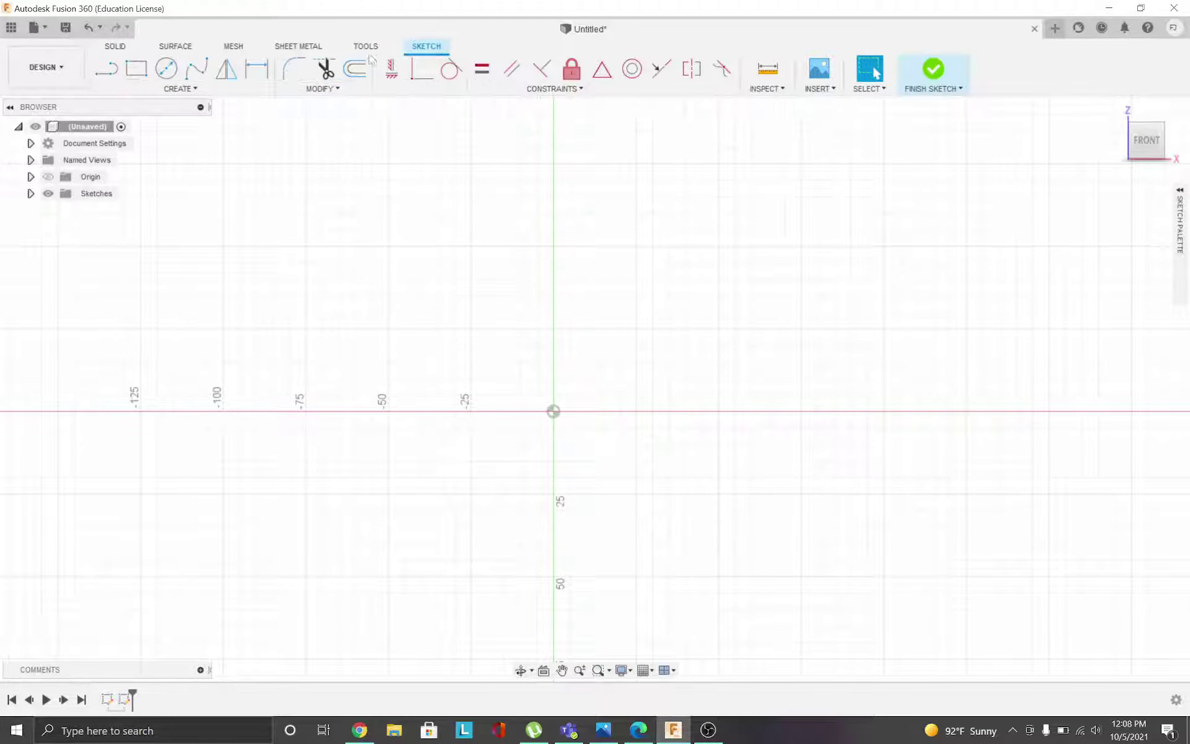
{"action": "left_click", "coordinate": [186, 91]}
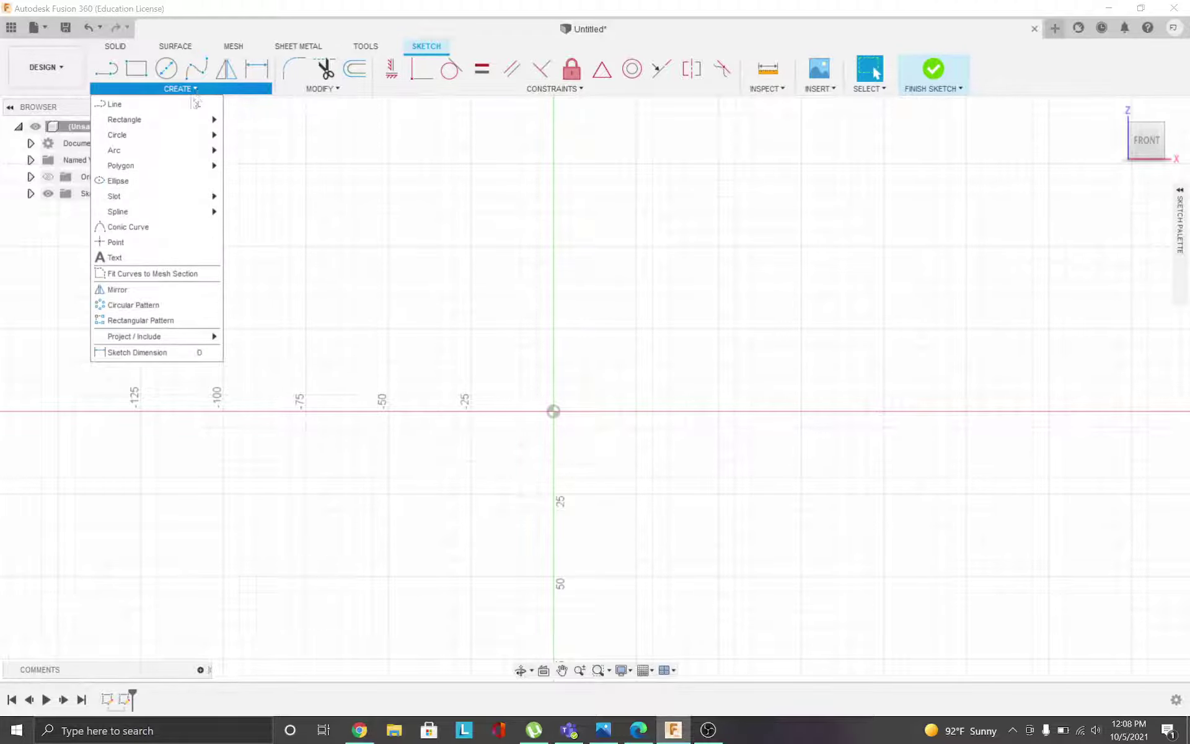
{"action": "left_click", "coordinate": [146, 257]}
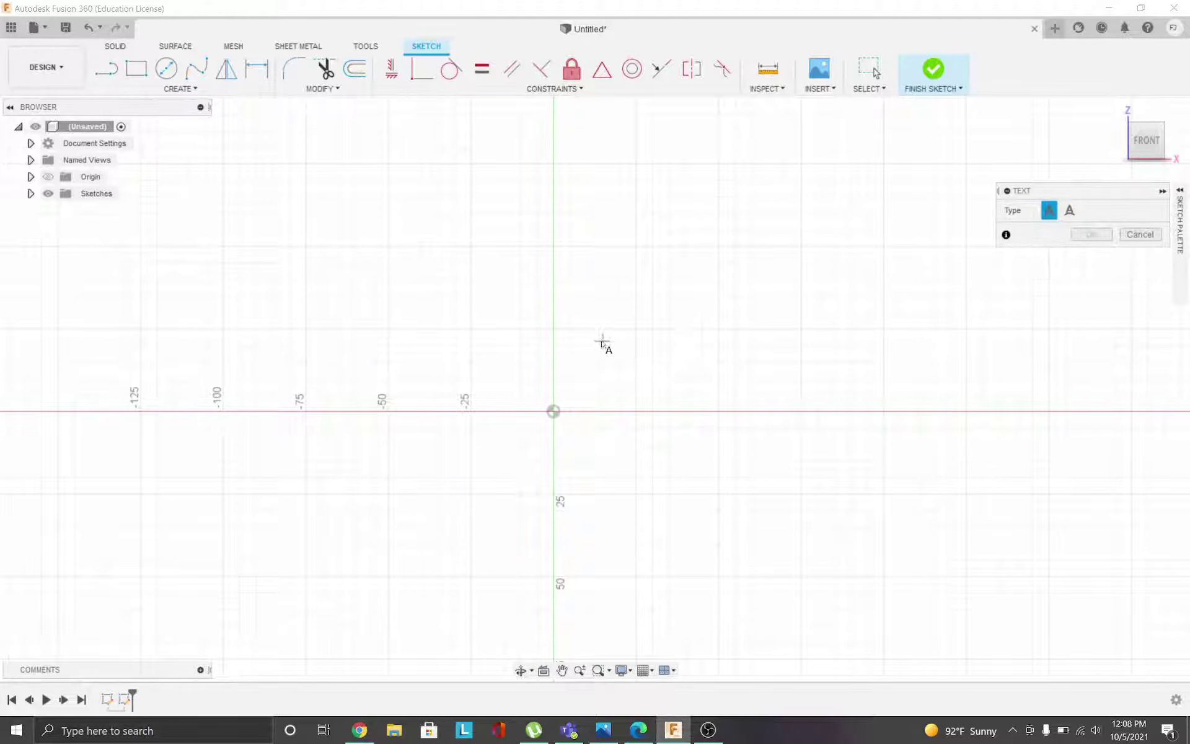
- Place the sketch text 'Fauzansuper11' in Arial, 10 mm high, right of the origin
{"action": "left_click", "coordinate": [585, 341]}
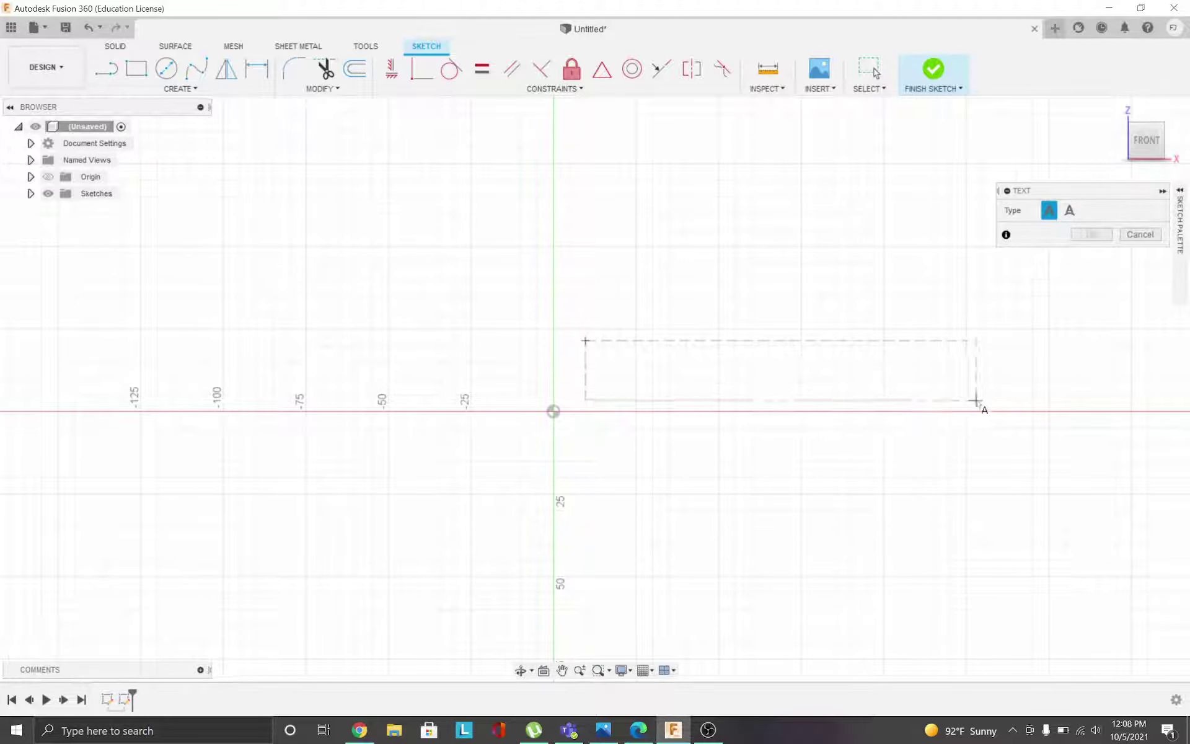
{"action": "left_click", "coordinate": [1011, 395]}
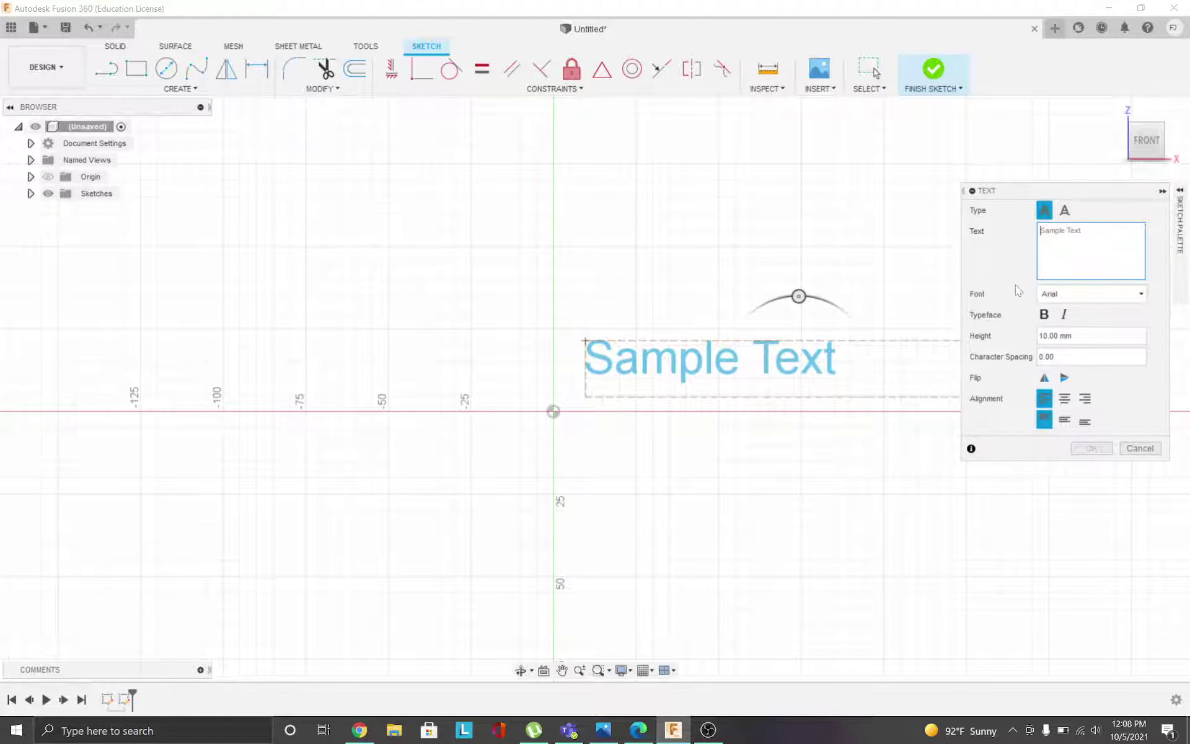
{"action": "type", "text": "Fa"}
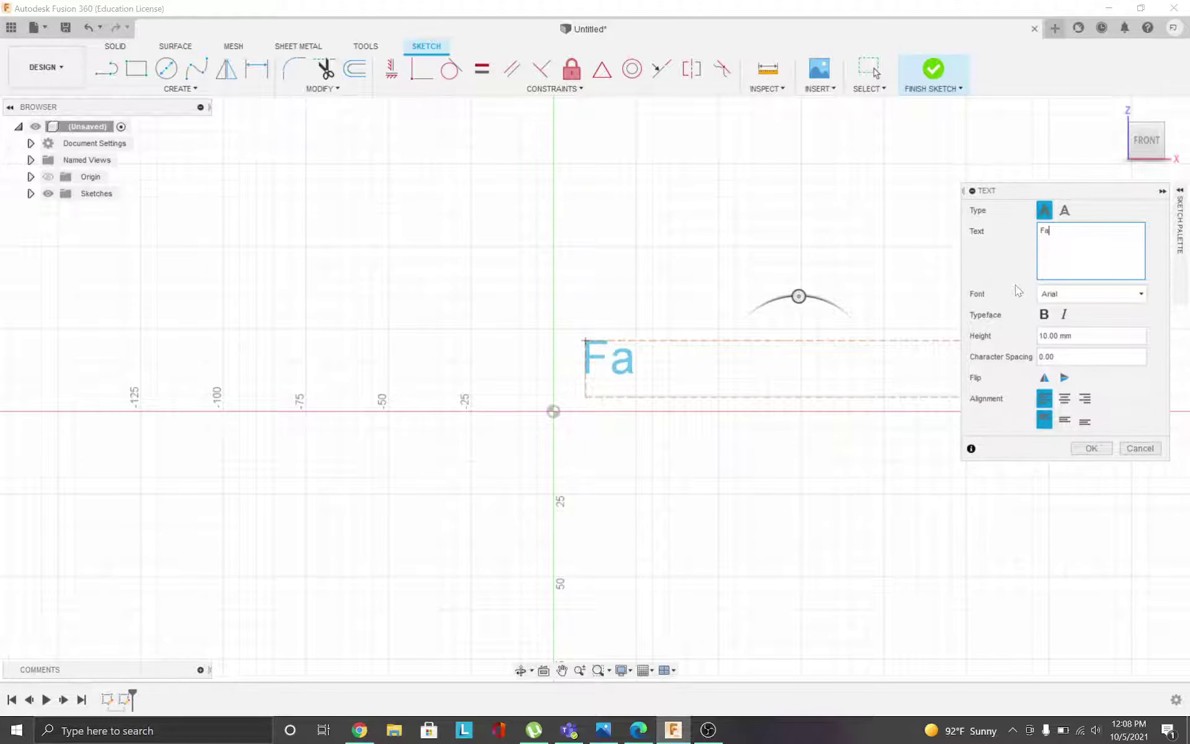
{"action": "type", "text": "uzans"}
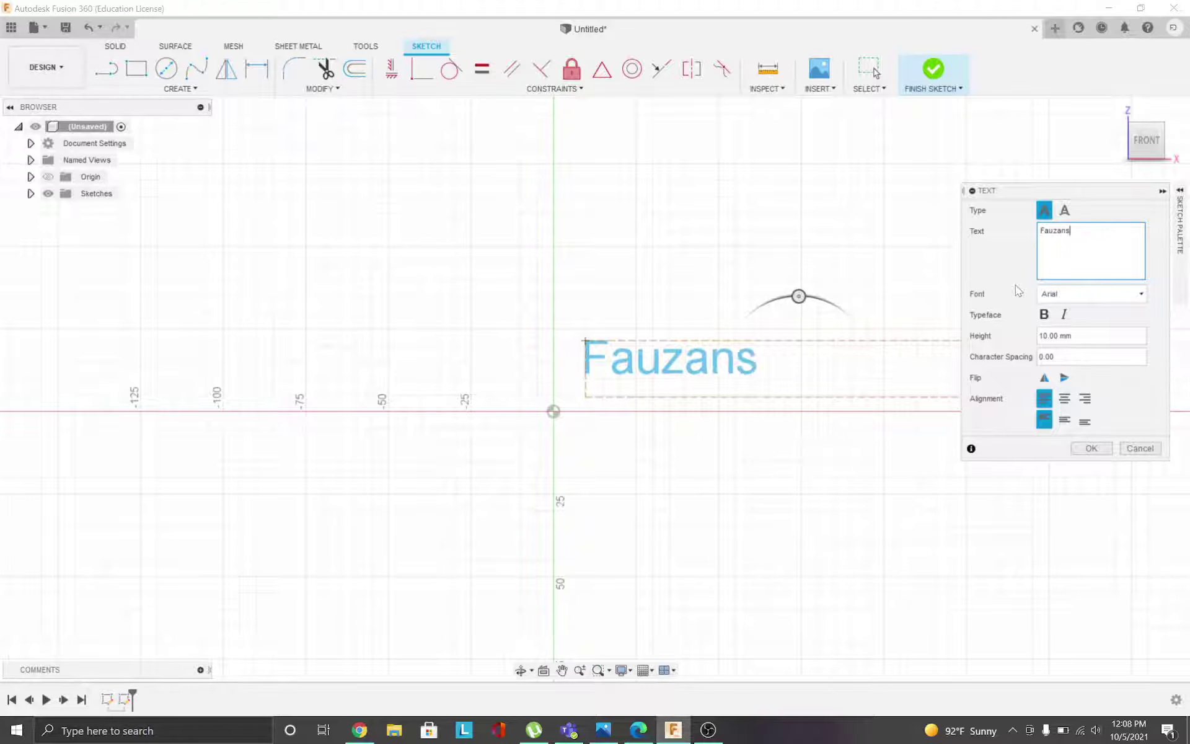
{"action": "type", "text": "uper11"}
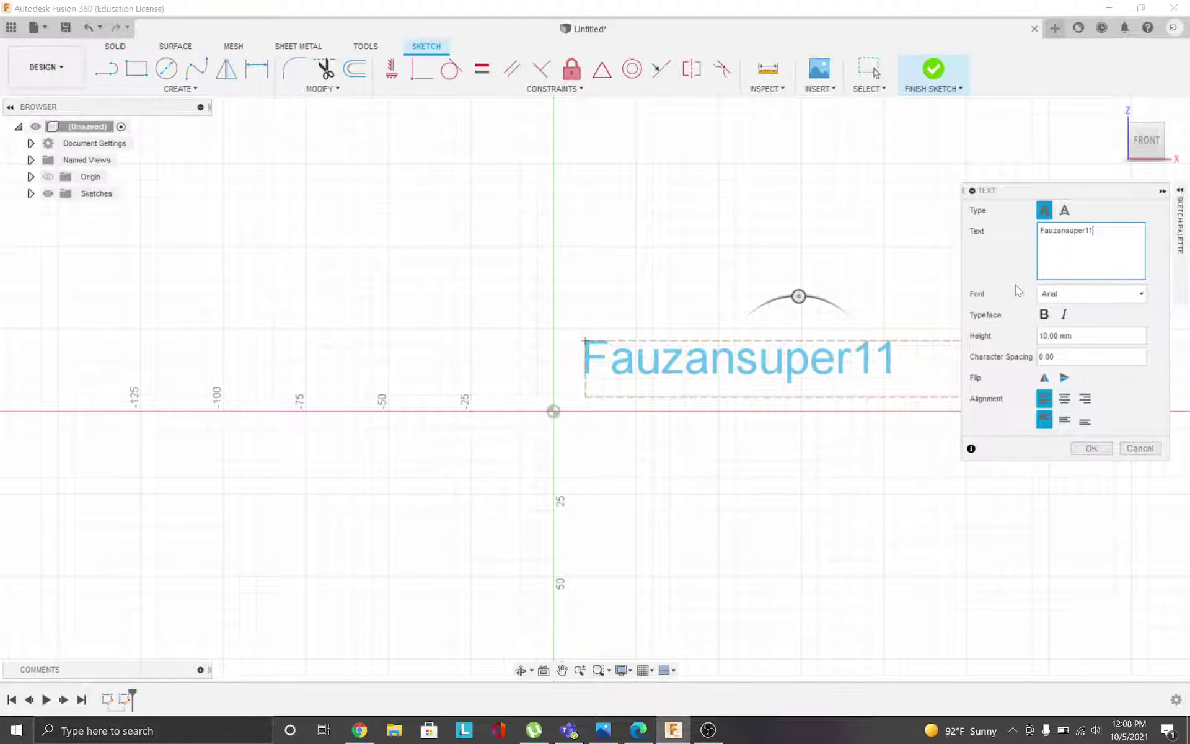
{"action": "left_click", "coordinate": [1092, 449]}
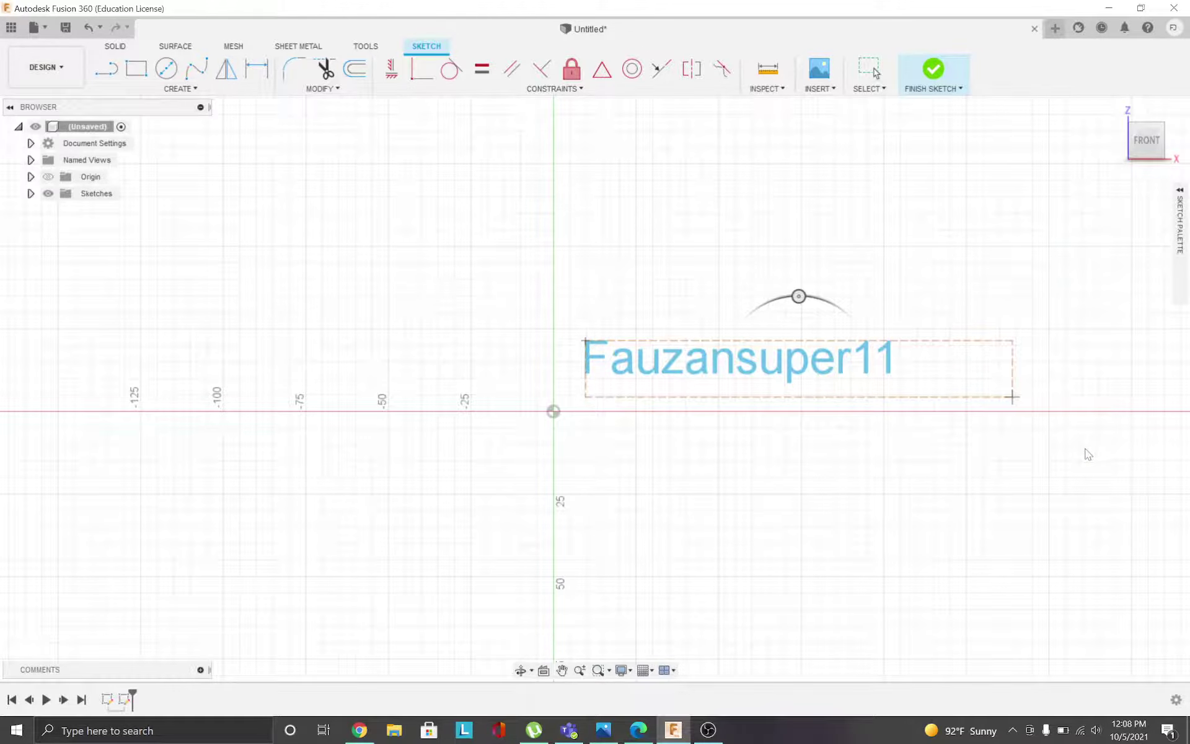
- Pan the Fauzansuper11 text toward the centre and switch to the Solid tools
{"action": "left_click", "coordinate": [562, 669]}
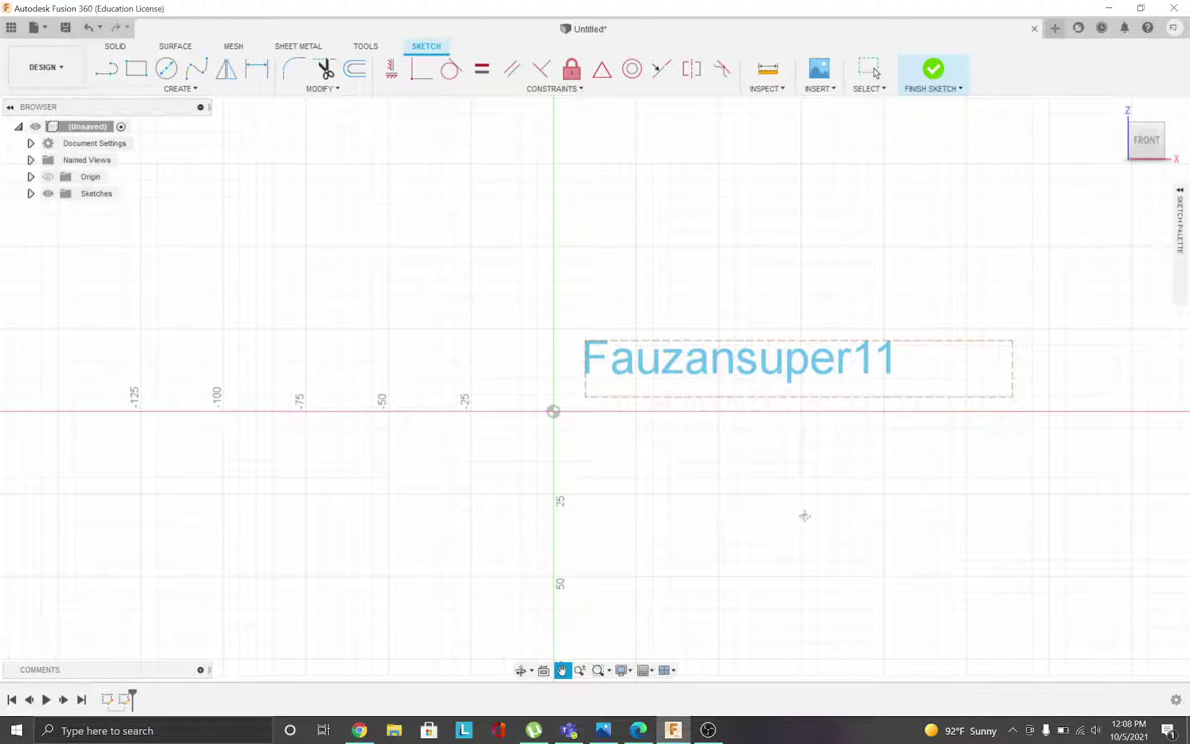
{"action": "left_click_drag", "start_coordinate": [804, 516], "coordinate": [653, 504]}
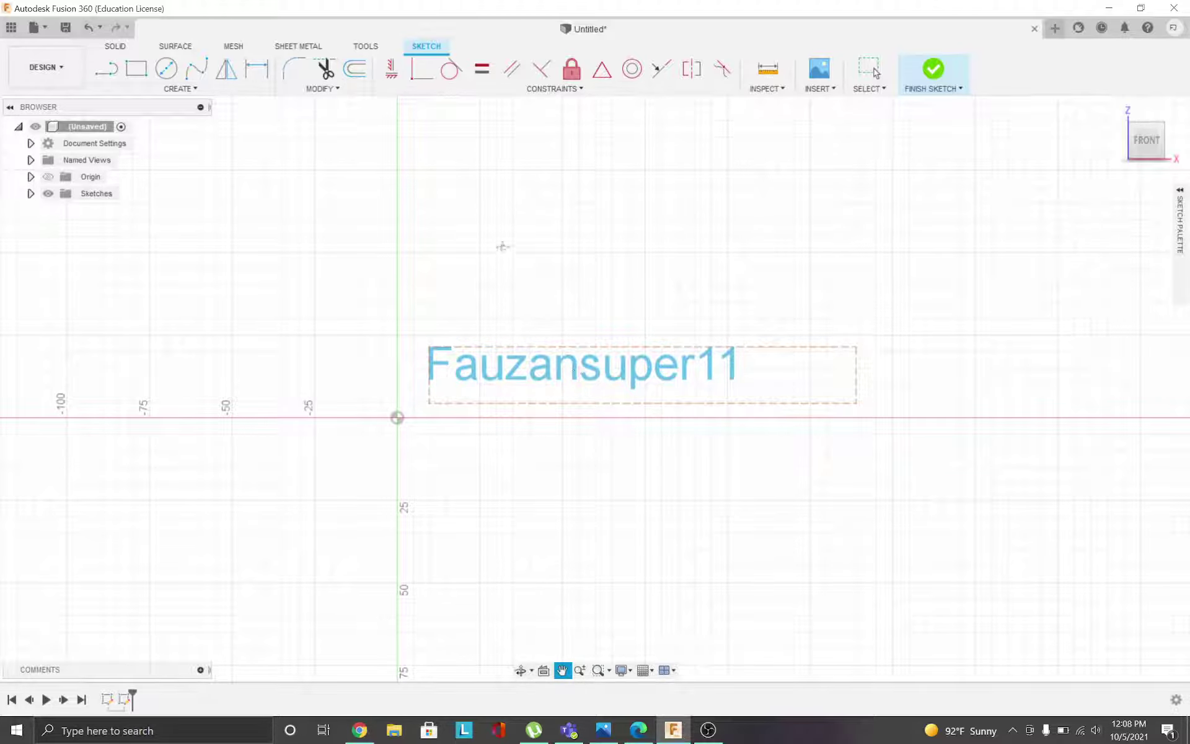
{"action": "left_click", "coordinate": [115, 47]}
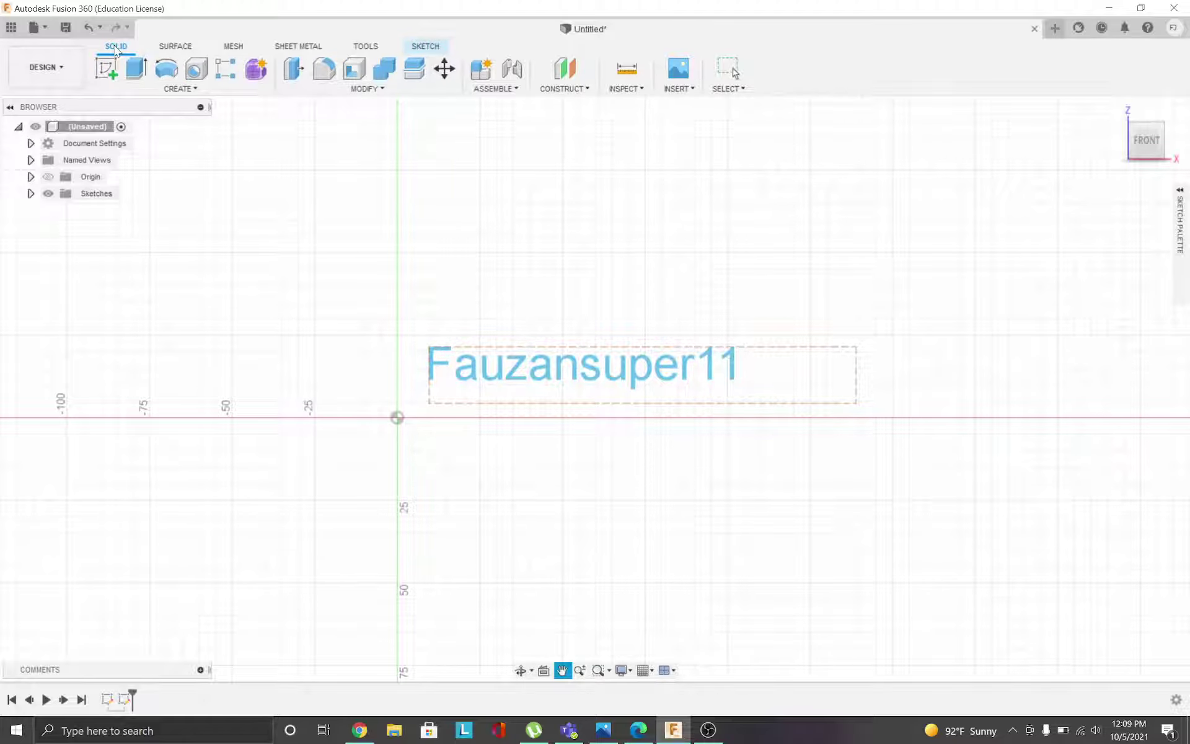
- Extrude the Fauzansuper11 text profile 10 mm into a new solid body
{"action": "left_click", "coordinate": [137, 70]}
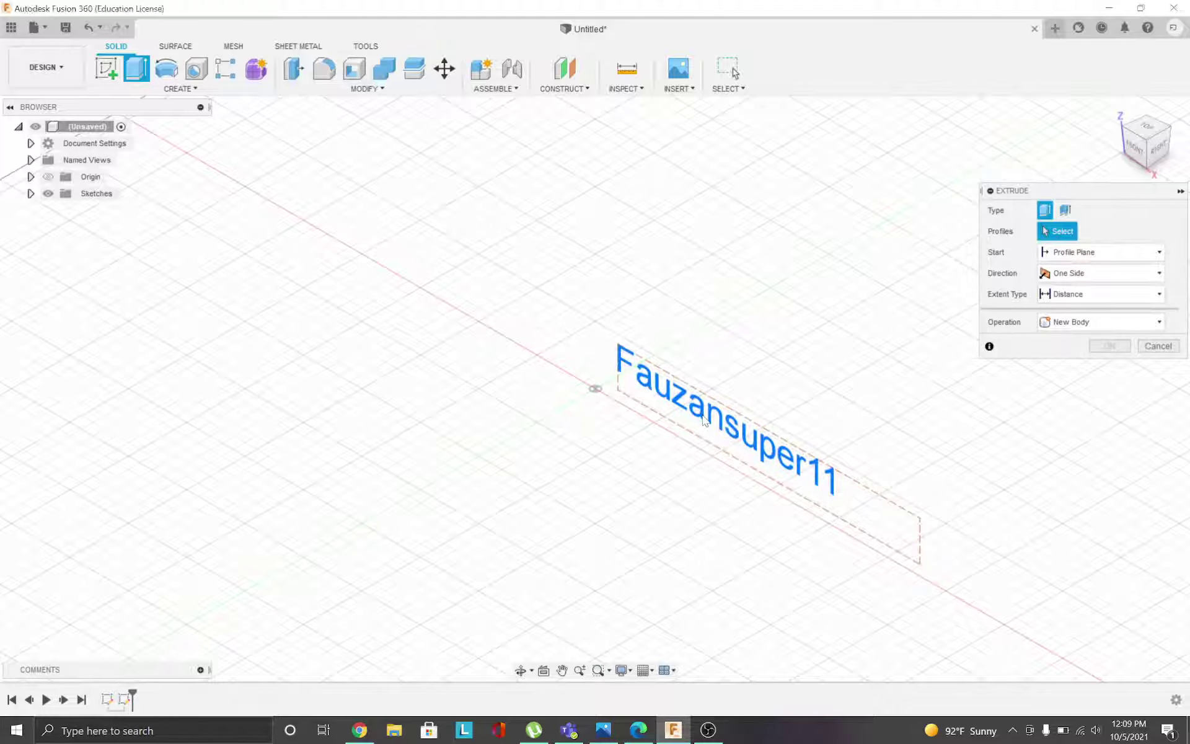
{"action": "left_click", "coordinate": [704, 421]}
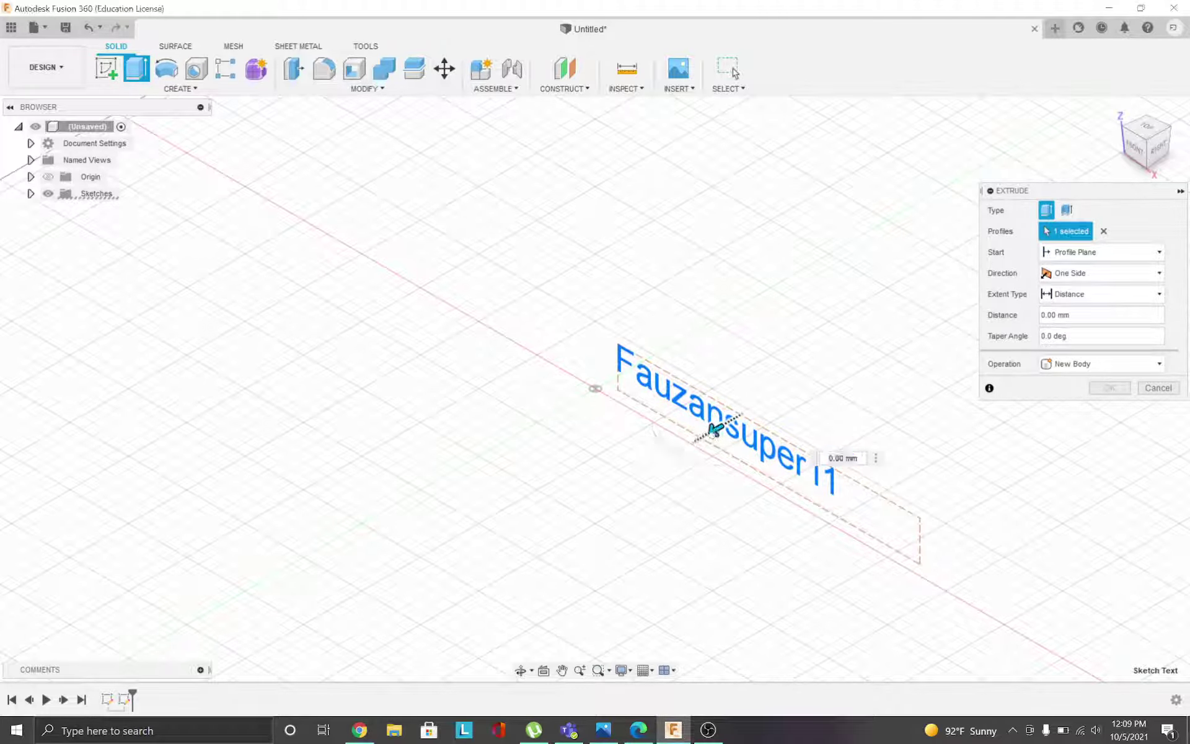
{"action": "left_click_drag", "start_coordinate": [716, 428], "coordinate": [693, 442]}
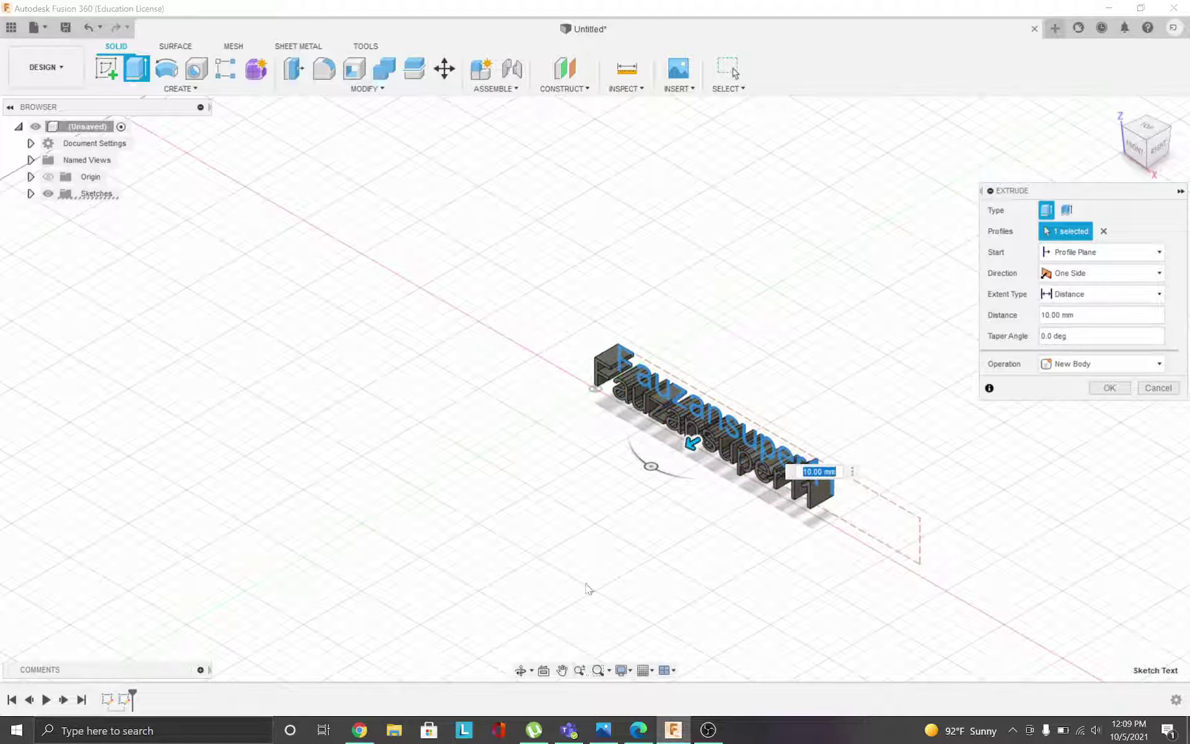
{"action": "left_click", "coordinate": [521, 670]}
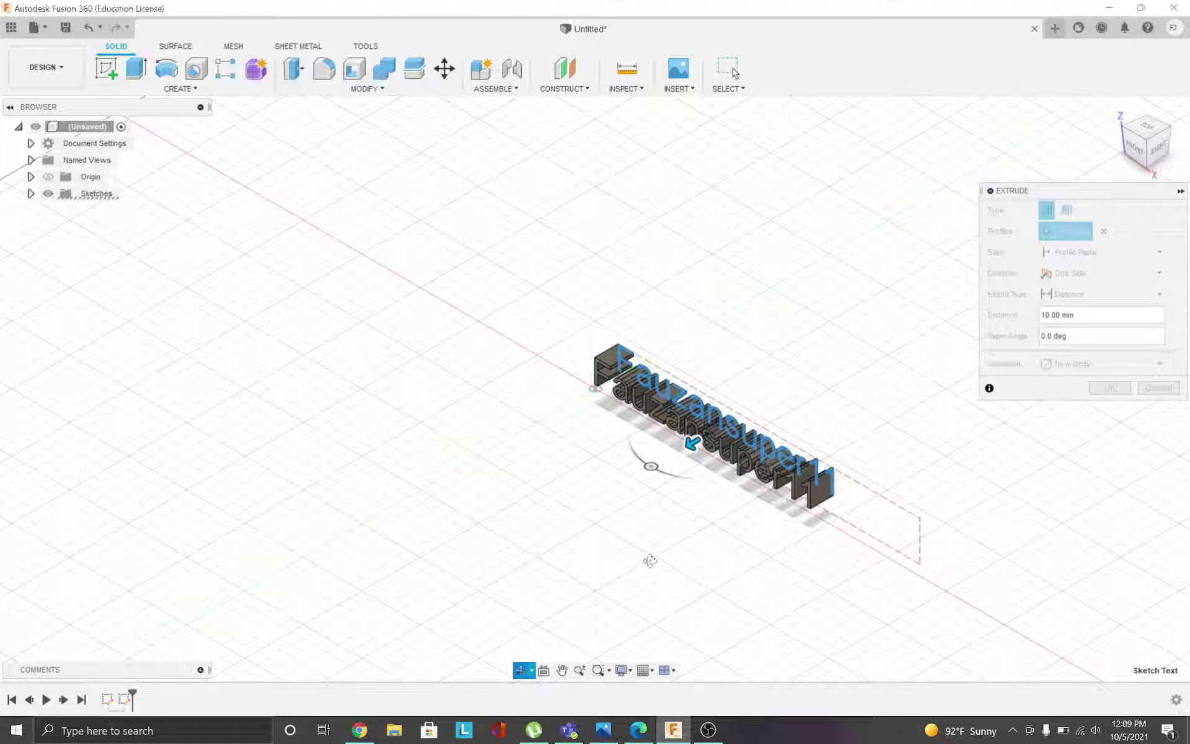
{"action": "mouse_move", "coordinate": [649, 560]}
{"action": "left_mouse_down"}
{"action": "mouse_move", "coordinate": [674, 534]}
{"action": "mouse_move", "coordinate": [656, 536]}
{"action": "mouse_move", "coordinate": [659, 512]}
{"action": "mouse_move", "coordinate": [705, 479]}
{"action": "mouse_move", "coordinate": [566, 417]}
{"action": "mouse_move", "coordinate": [693, 477]}
{"action": "left_mouse_up"}
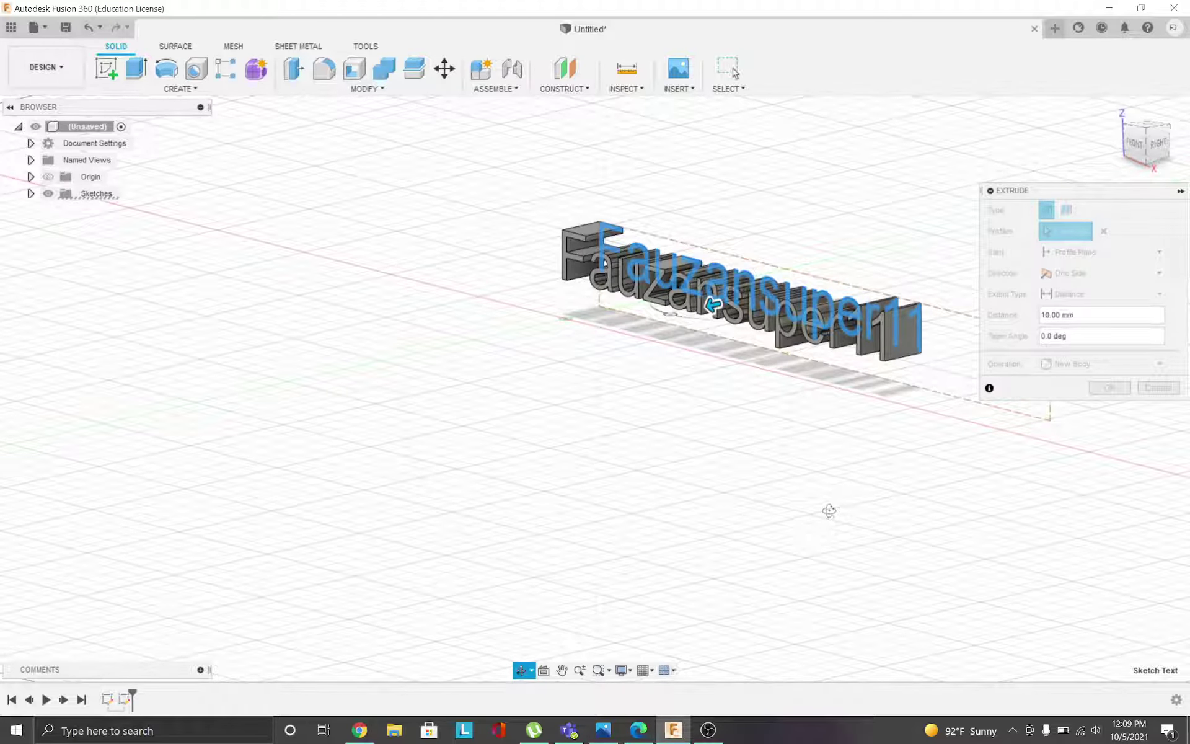
{"action": "key", "text": "Escape"}
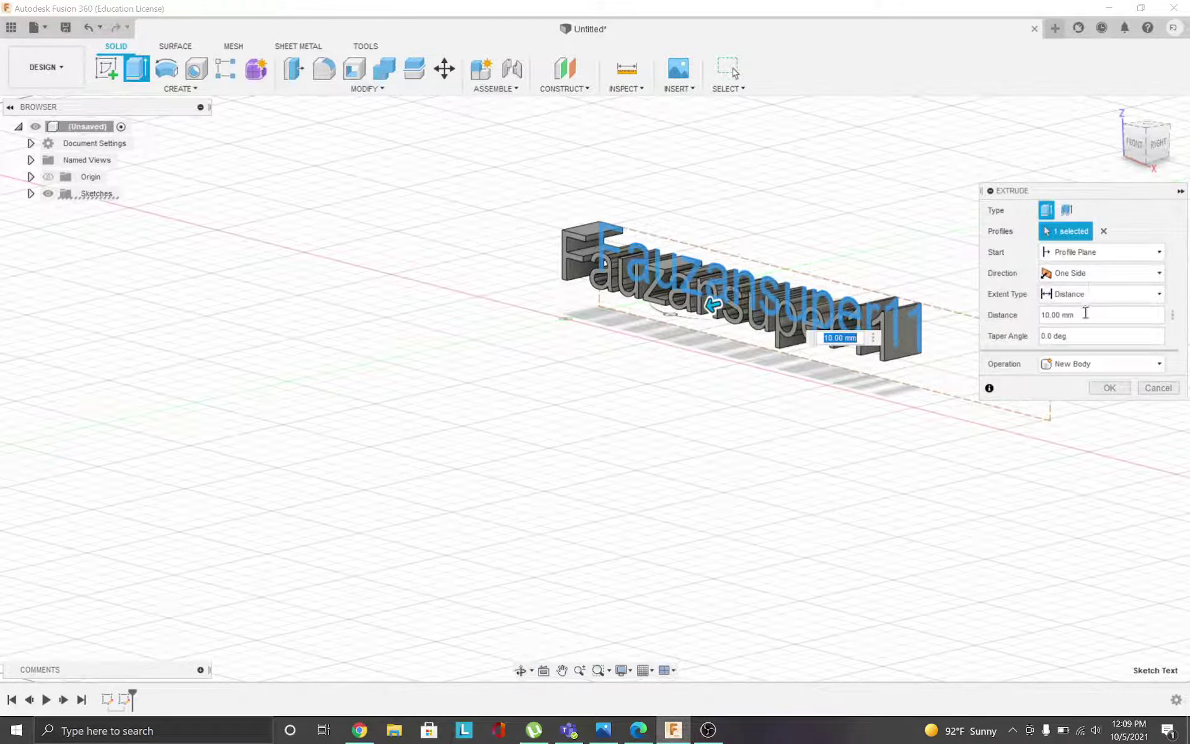
{"action": "left_click", "coordinate": [1108, 391]}
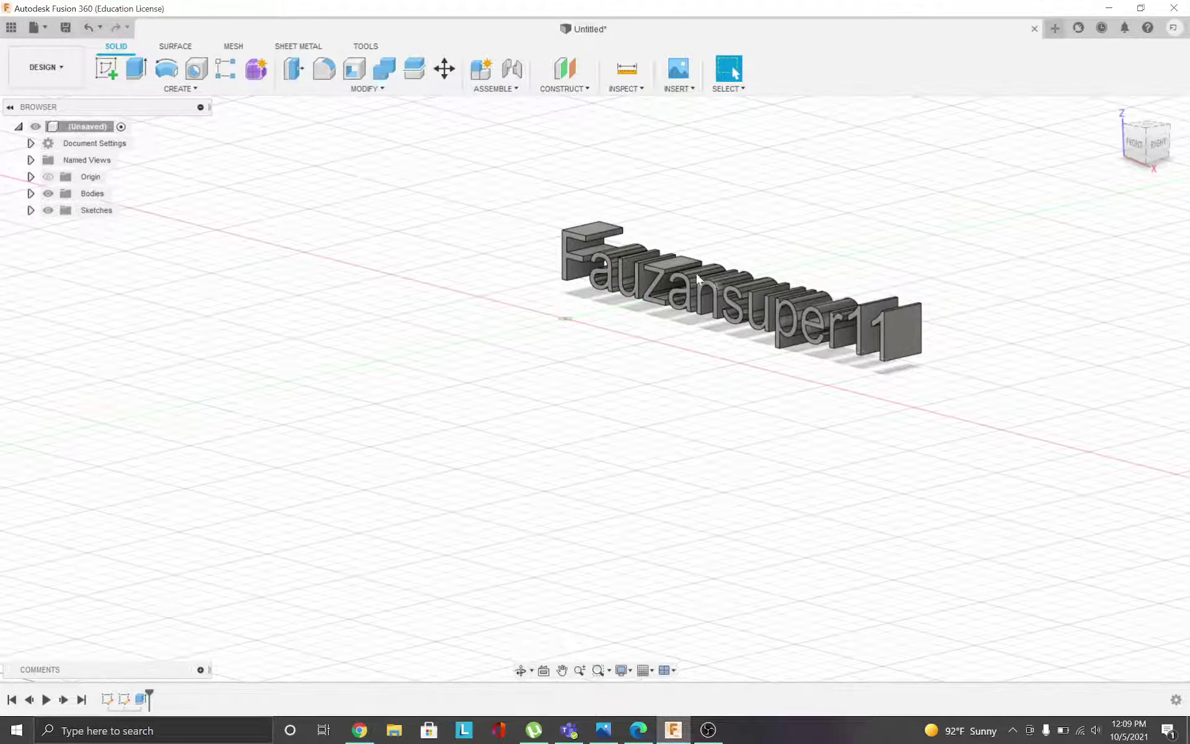
{"action": "left_click", "coordinate": [106, 69]}
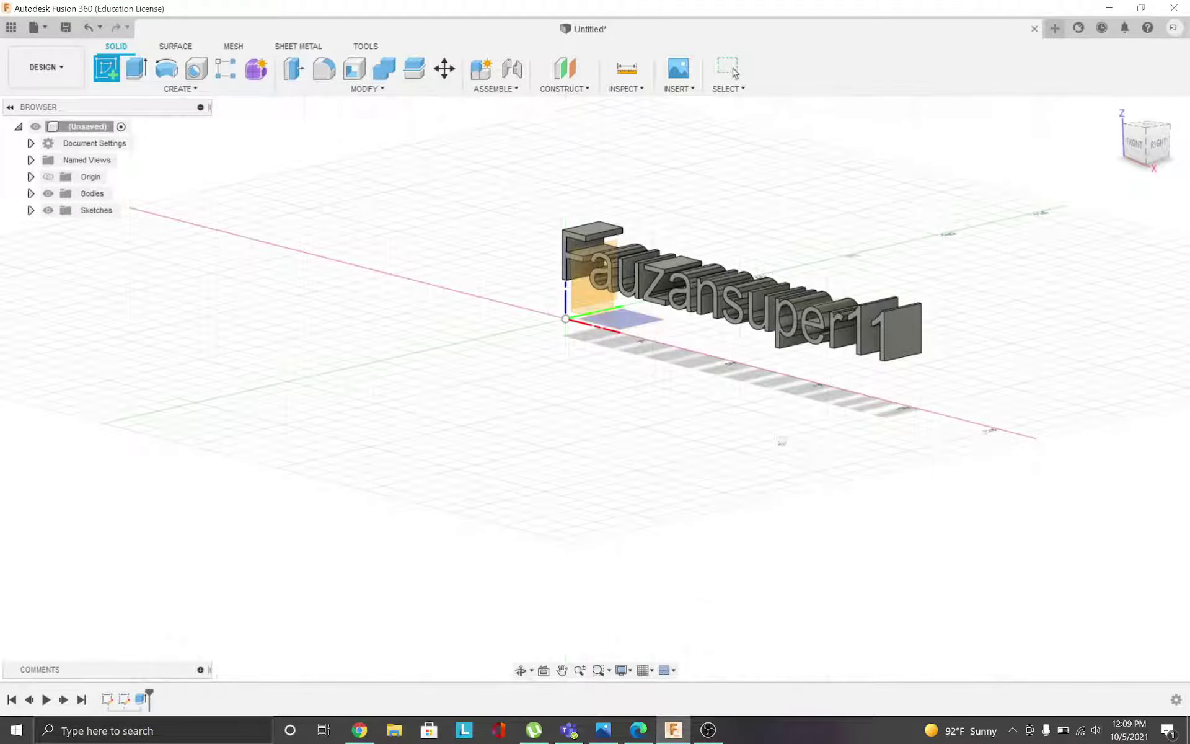
- Sketch on the front plane and enter 'Fusion 360' in a text frame left of the origin
{"action": "left_click", "coordinate": [598, 302]}
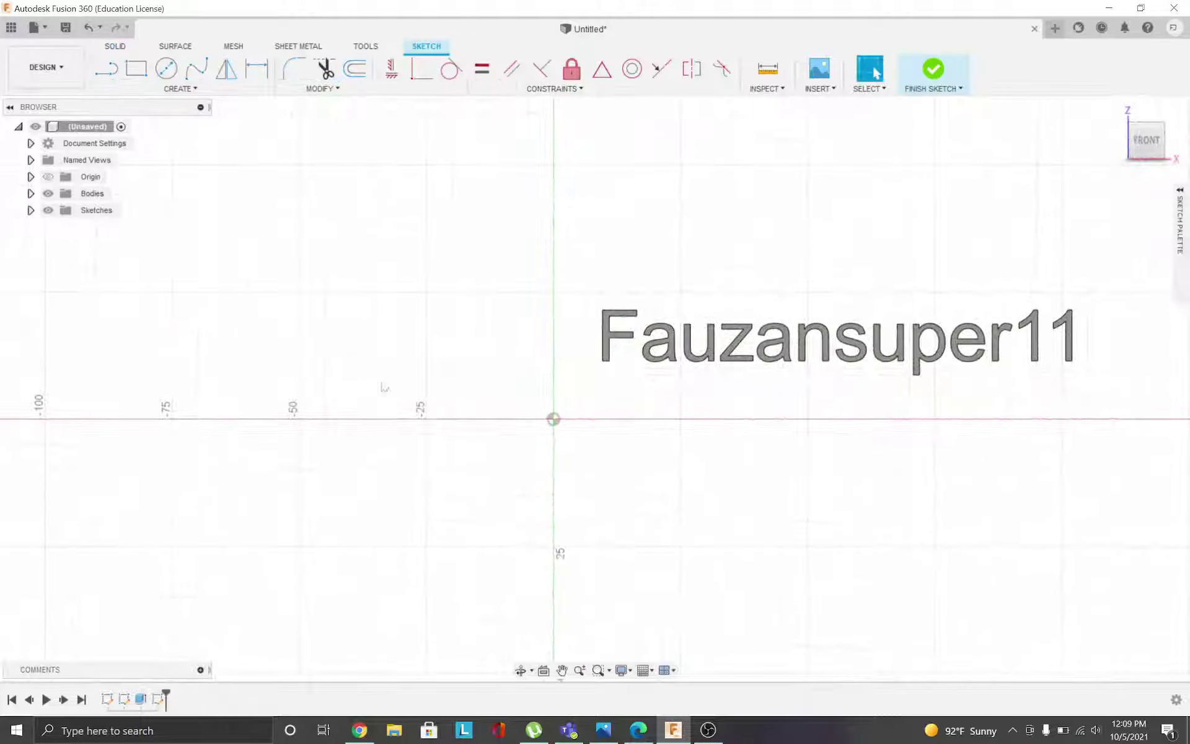
{"action": "left_click", "coordinate": [150, 90]}
{"action": "left_click", "coordinate": [154, 264]}
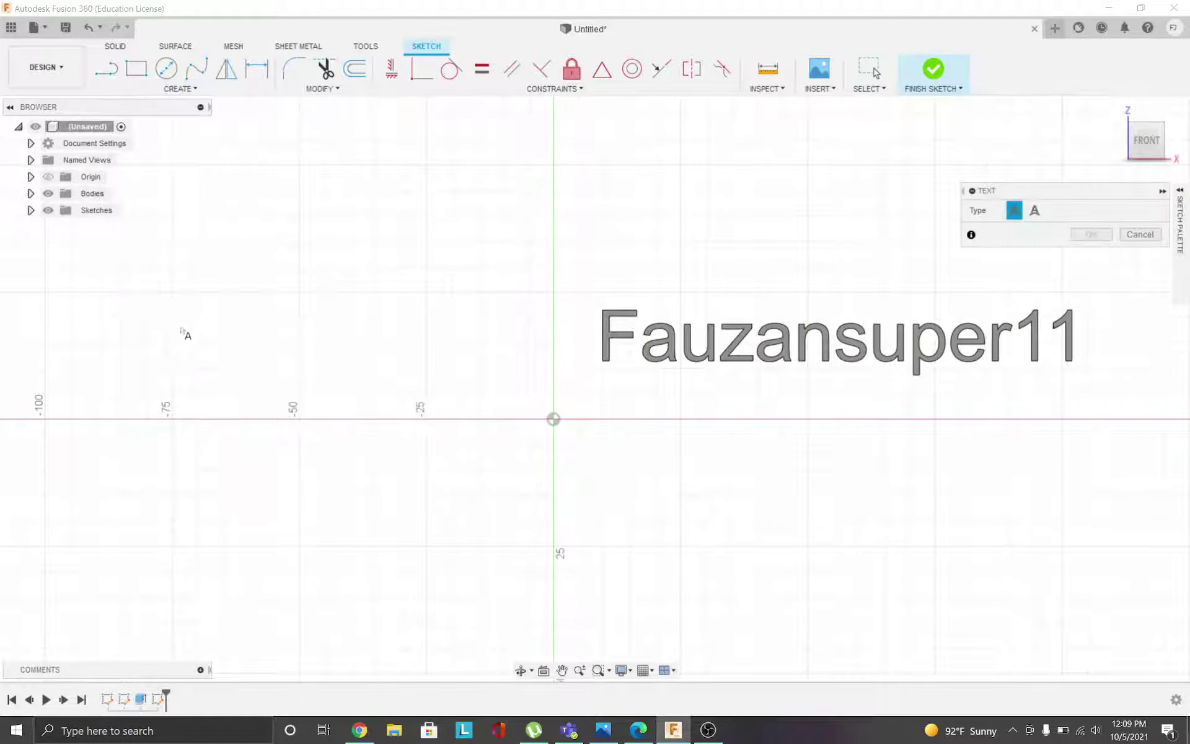
{"action": "left_click", "coordinate": [83, 287]}
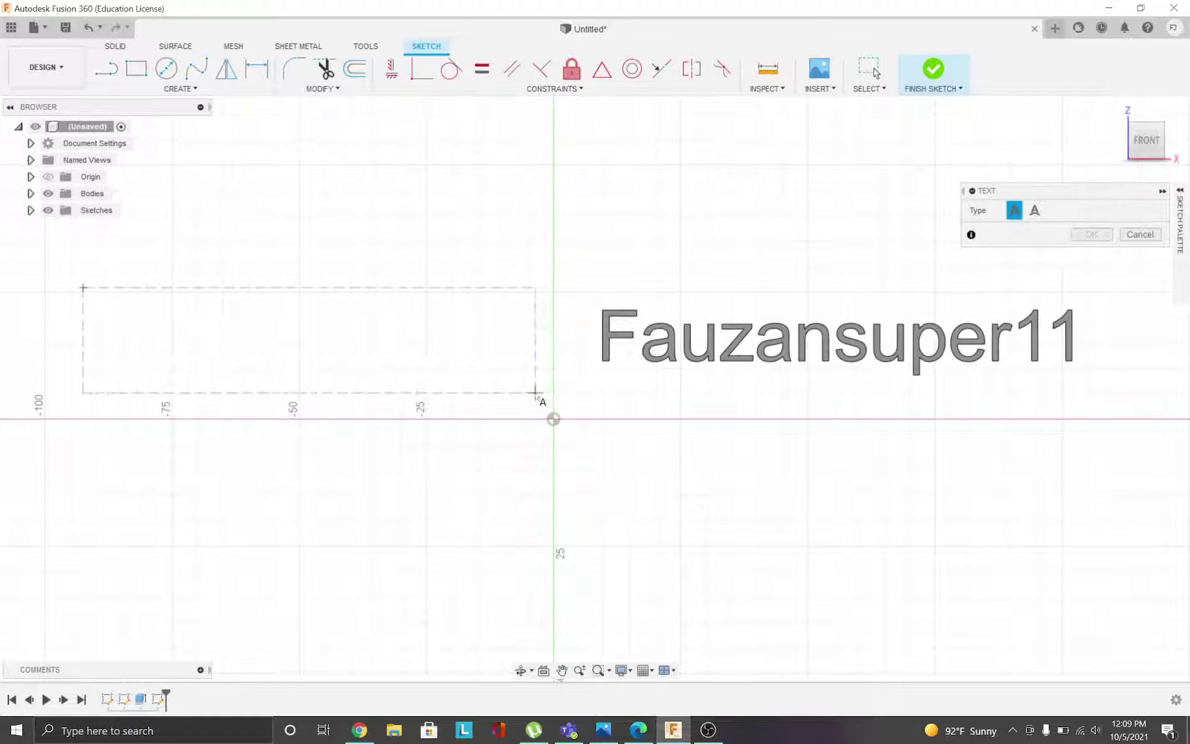
{"action": "left_click", "coordinate": [521, 383]}
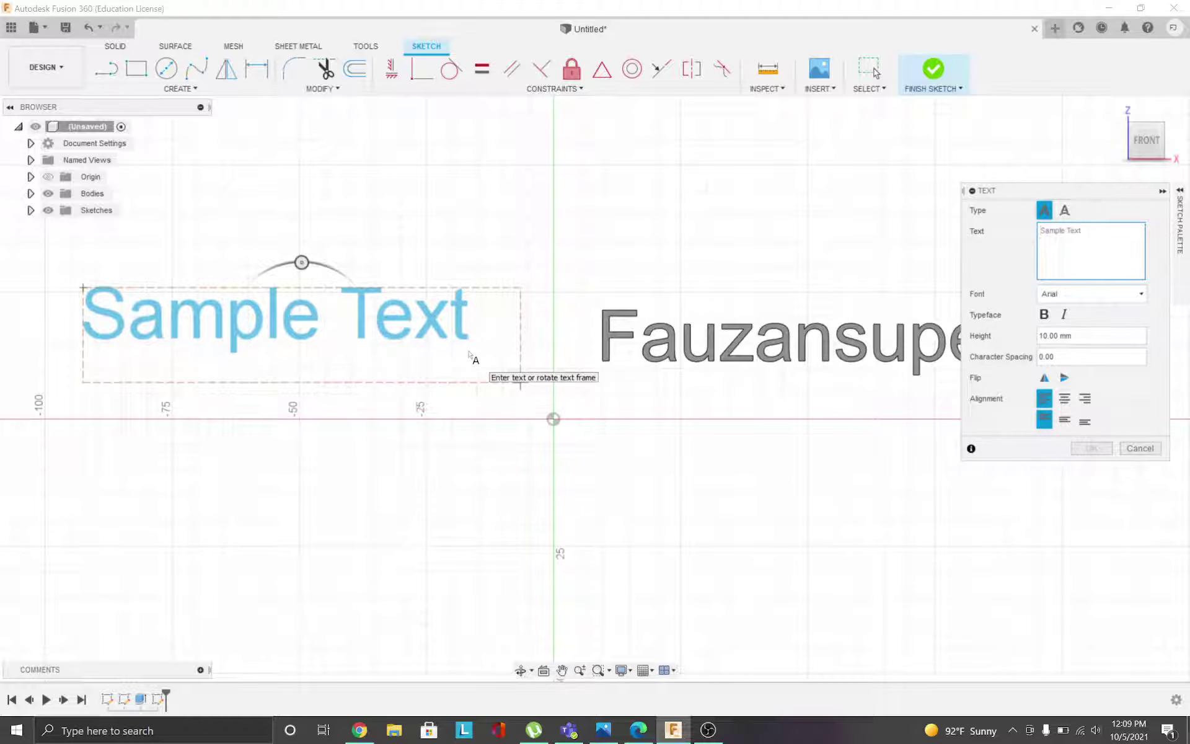
{"action": "type", "text": "F"}
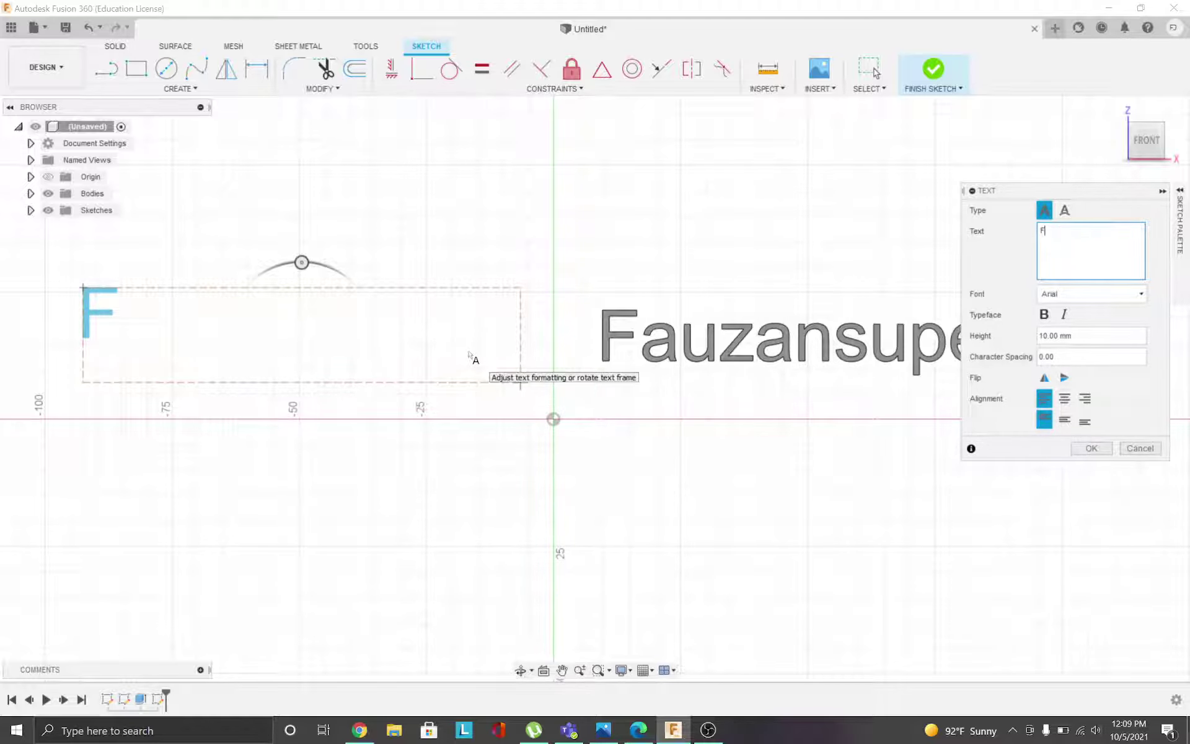
{"action": "type", "text": "usion 3"}
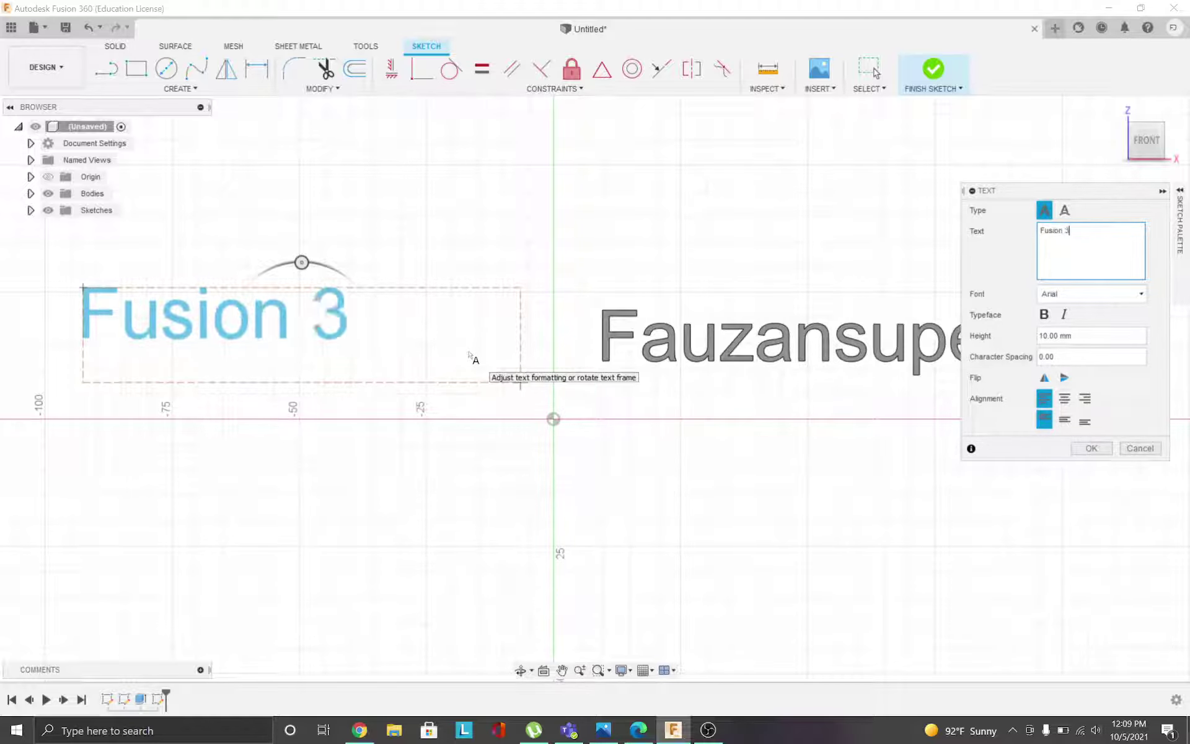
{"action": "type", "text": "60"}
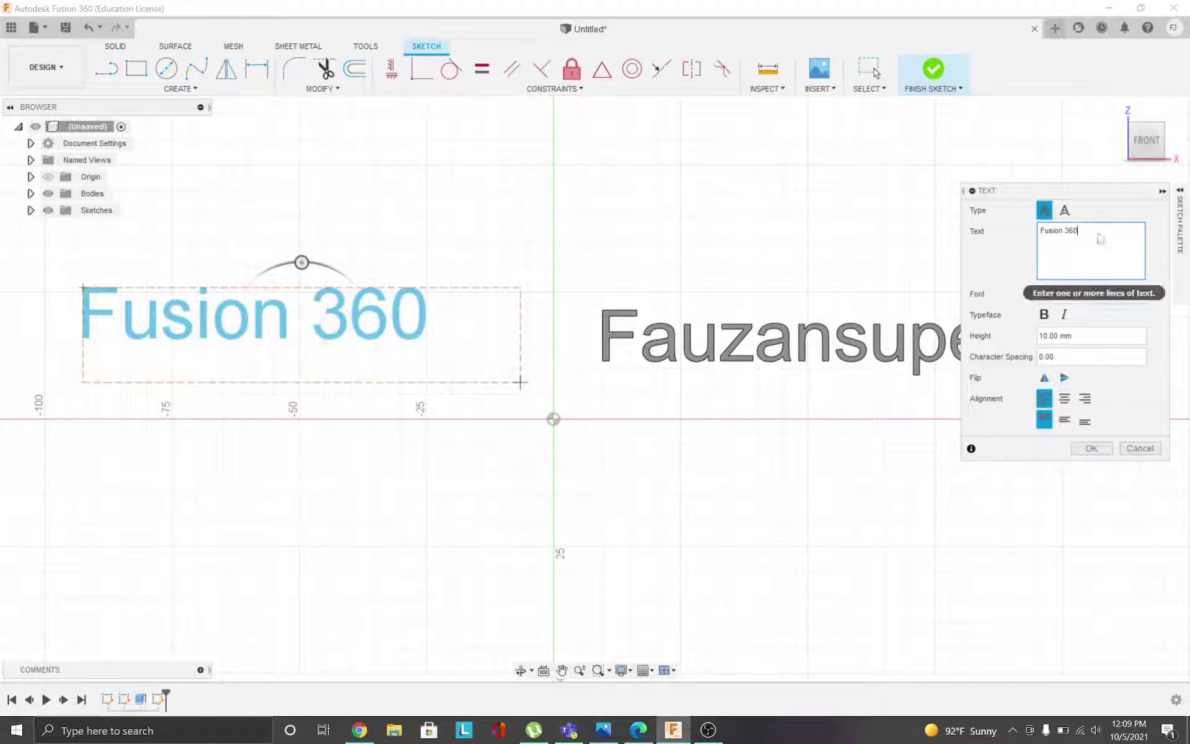
- Change the 'Fusion 360' text font to Blackadder ITC and commit the text
{"action": "triple_click", "coordinate": [1054, 242]}
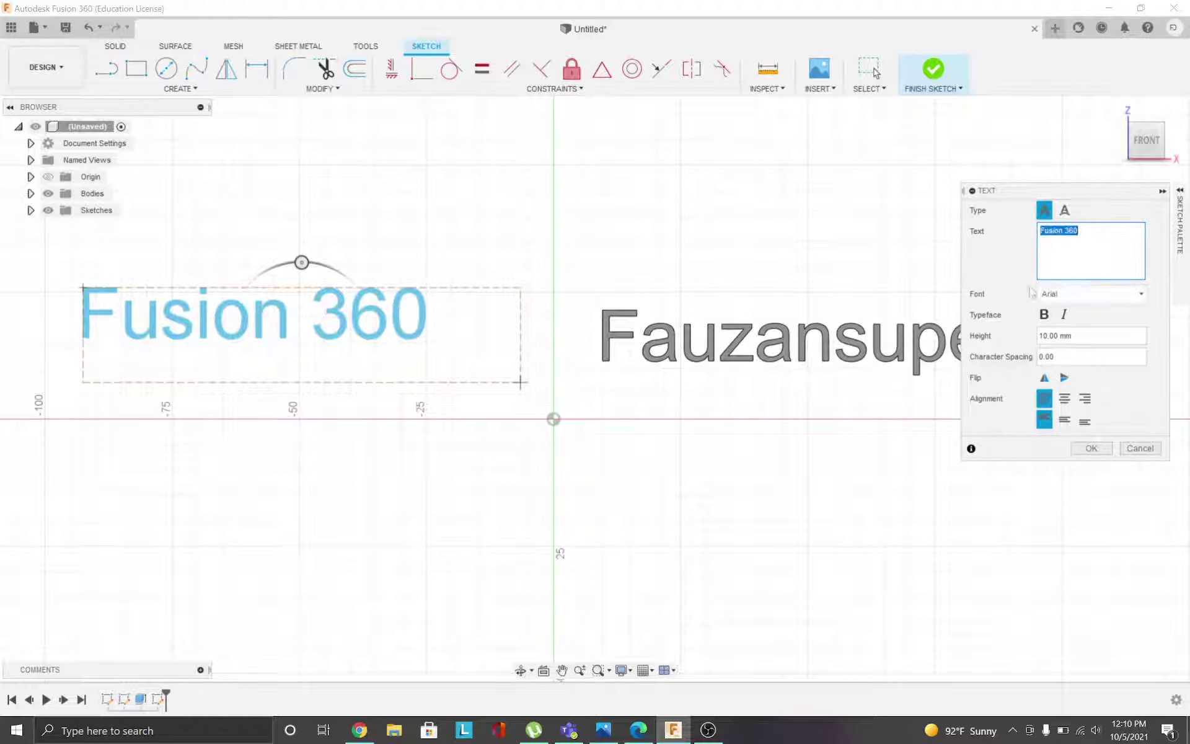
{"action": "left_click", "coordinate": [1052, 295]}
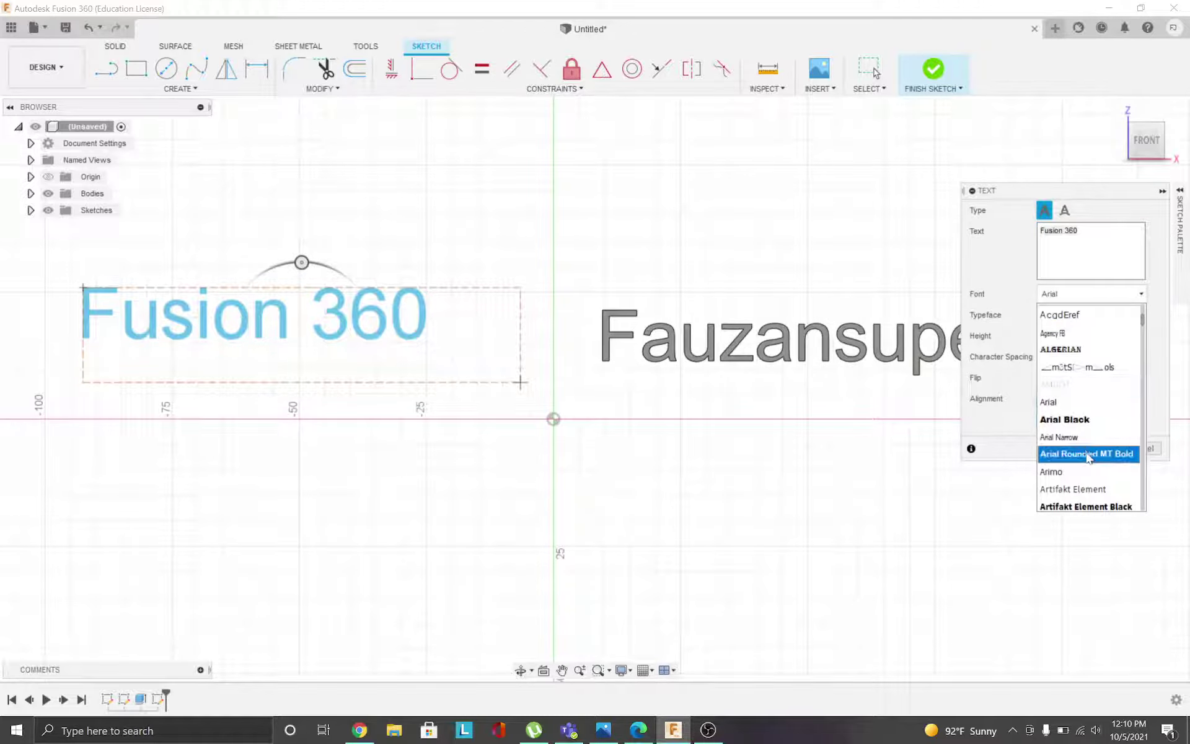
{"action": "scroll", "coordinate": [1100, 459], "scroll_direction": "down", "scroll_amount": 3}
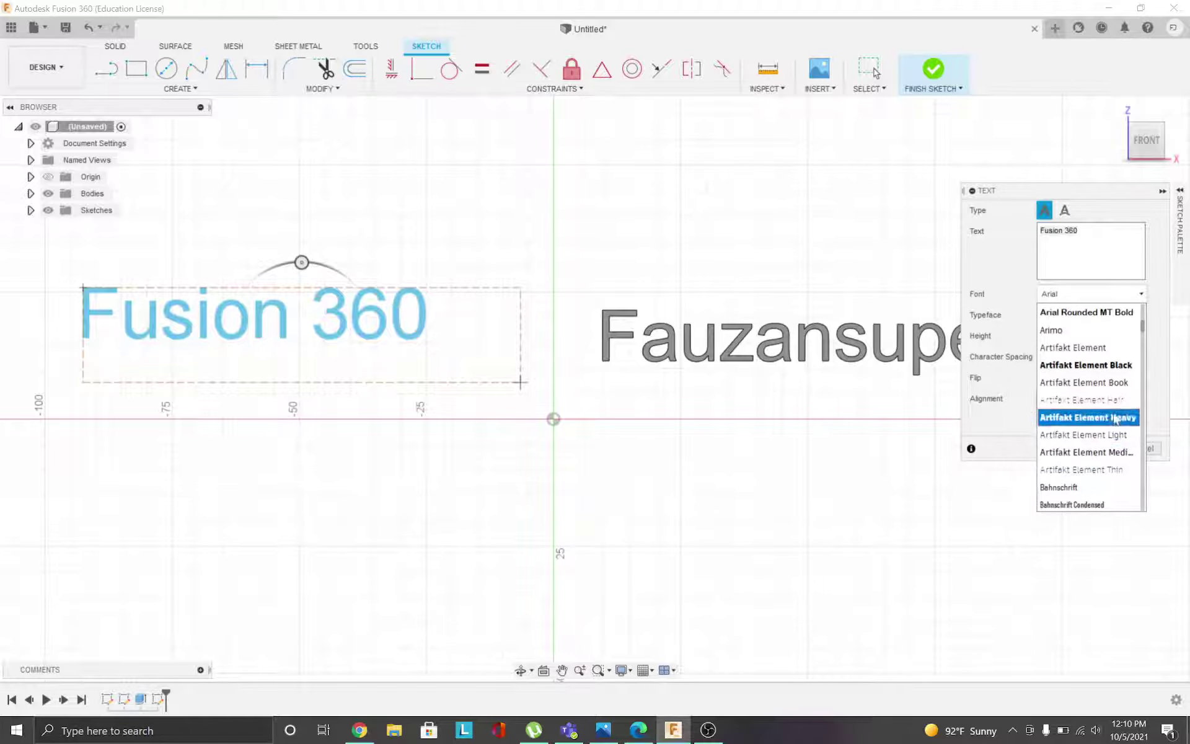
{"action": "left_click_drag", "start_coordinate": [1144, 334], "coordinate": [1144, 349]}
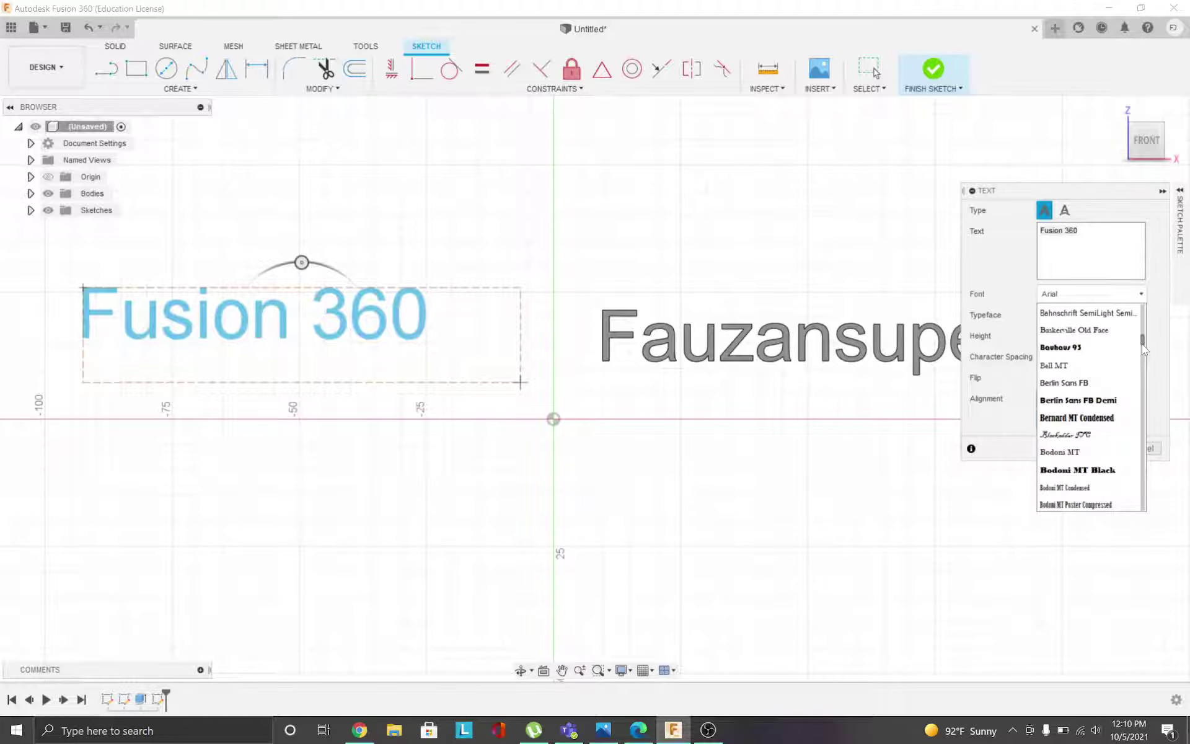
{"action": "left_click", "coordinate": [1097, 435]}
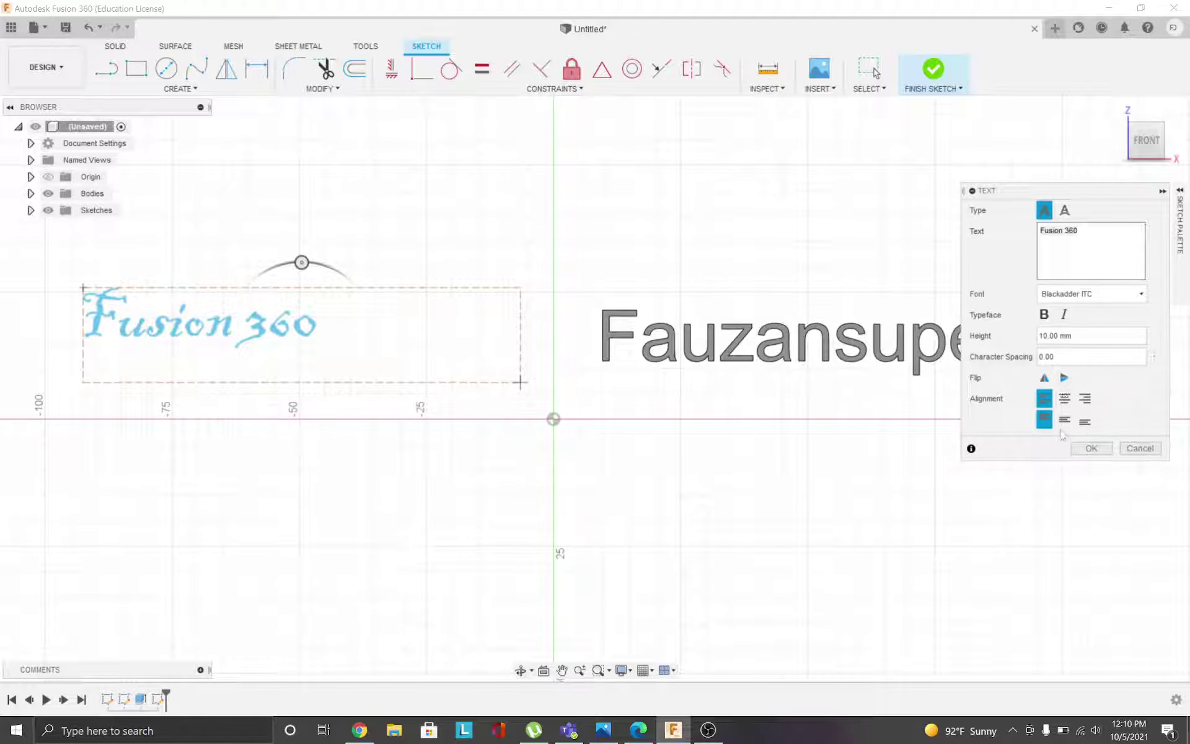
{"action": "left_click", "coordinate": [1090, 447]}
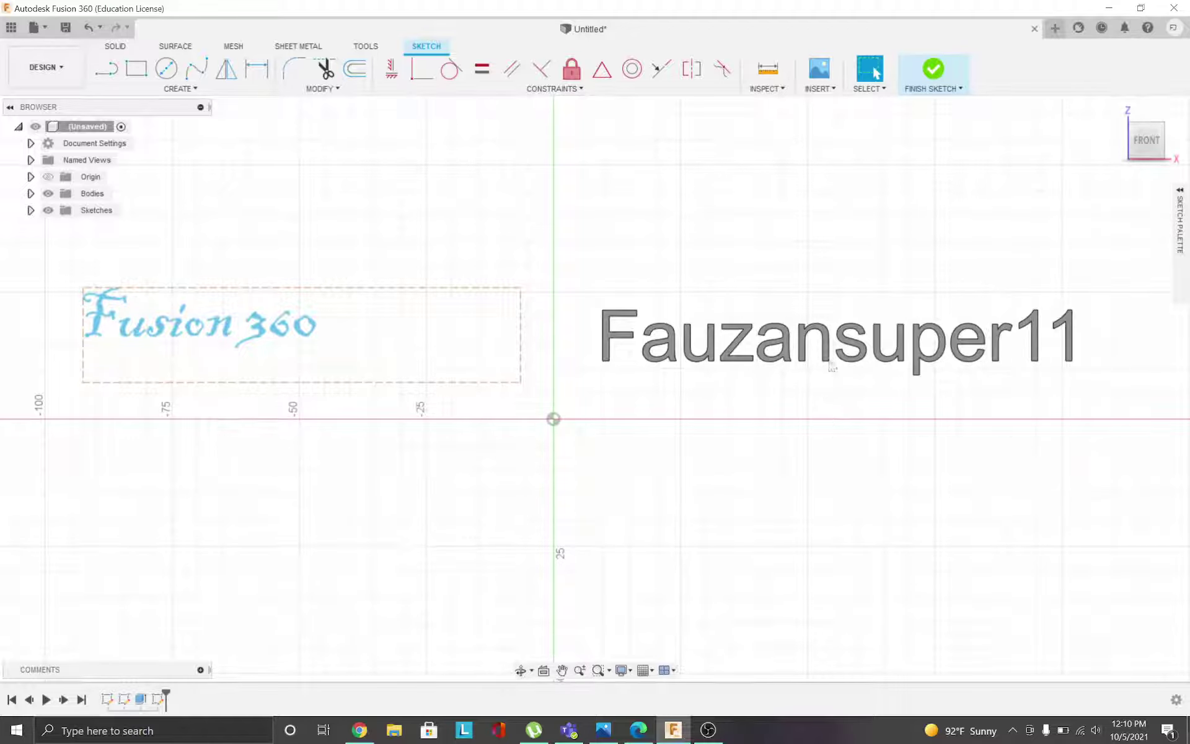
- Finish the sketch and extrude the 'Fusion 360' text 5 mm as a new body
{"action": "left_click", "coordinate": [920, 79]}
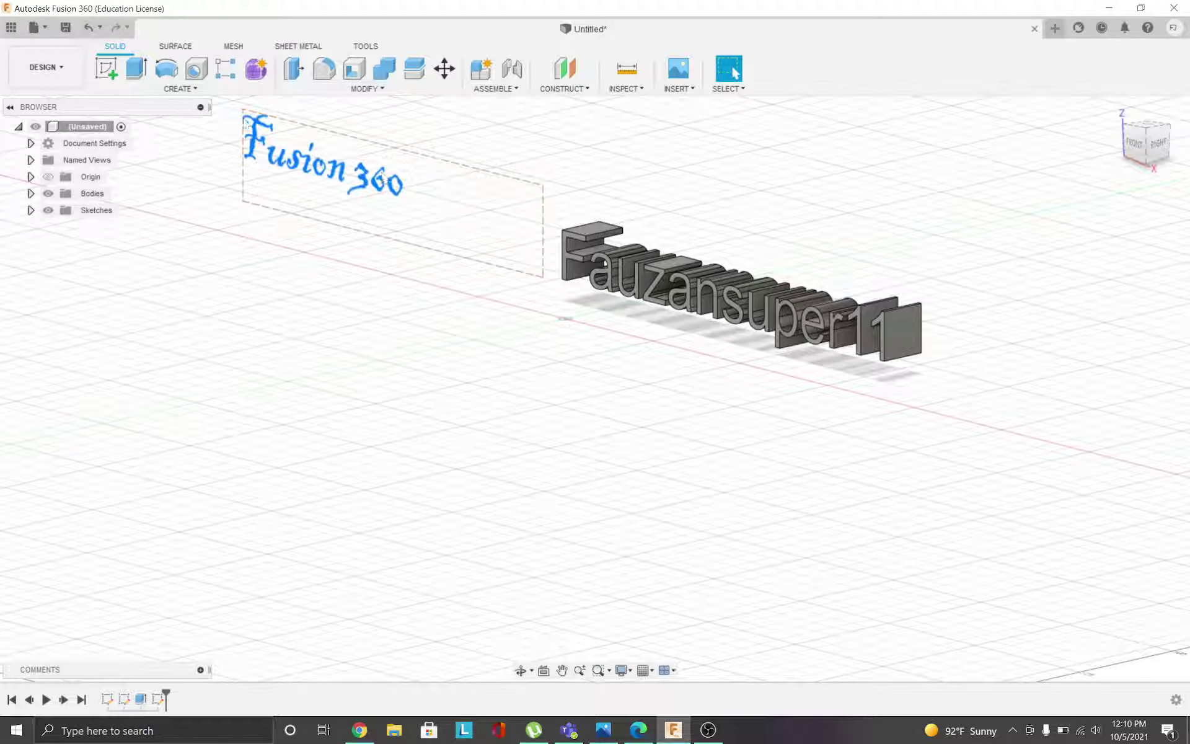
{"action": "left_click", "coordinate": [136, 68]}
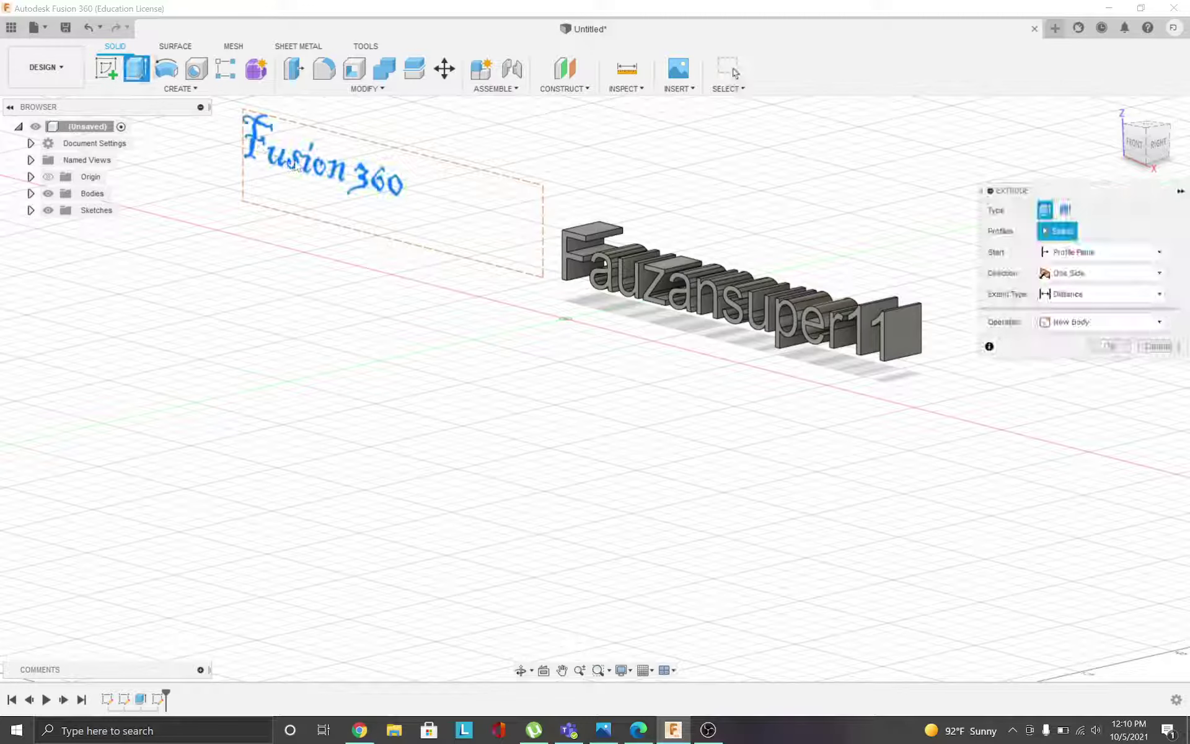
{"action": "left_click", "coordinate": [298, 164]}
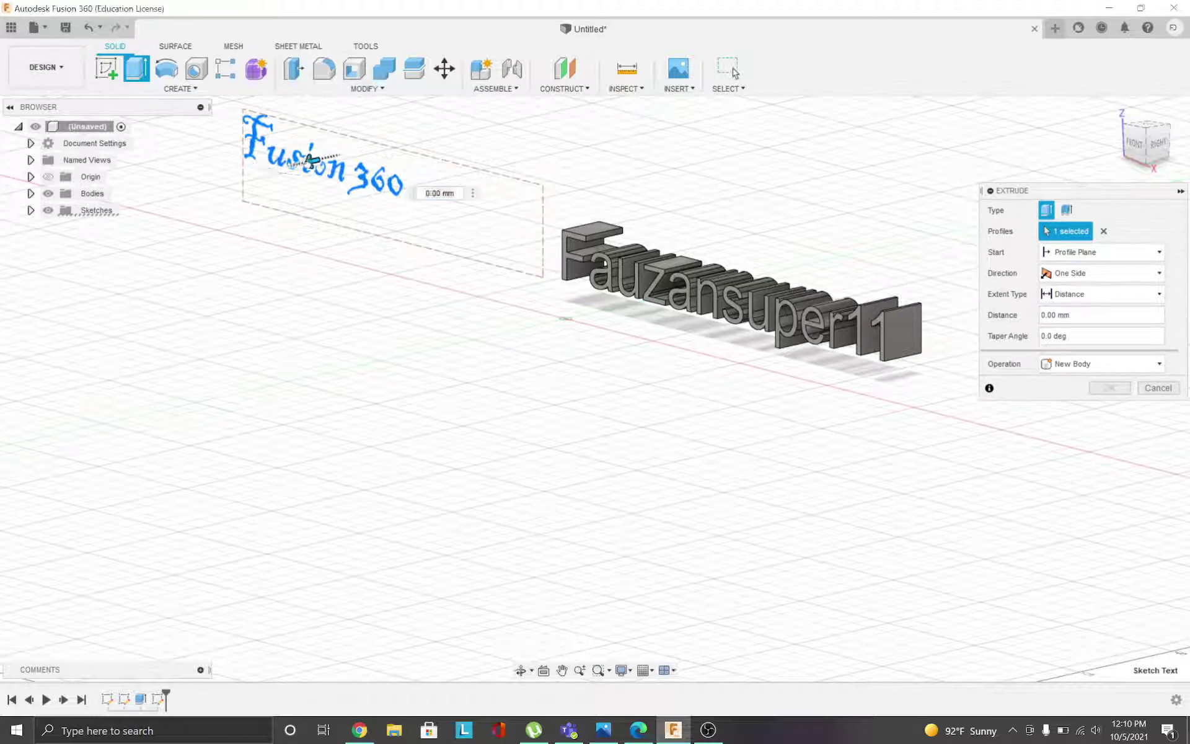
{"action": "left_click_drag", "start_coordinate": [312, 160], "coordinate": [274, 169]}
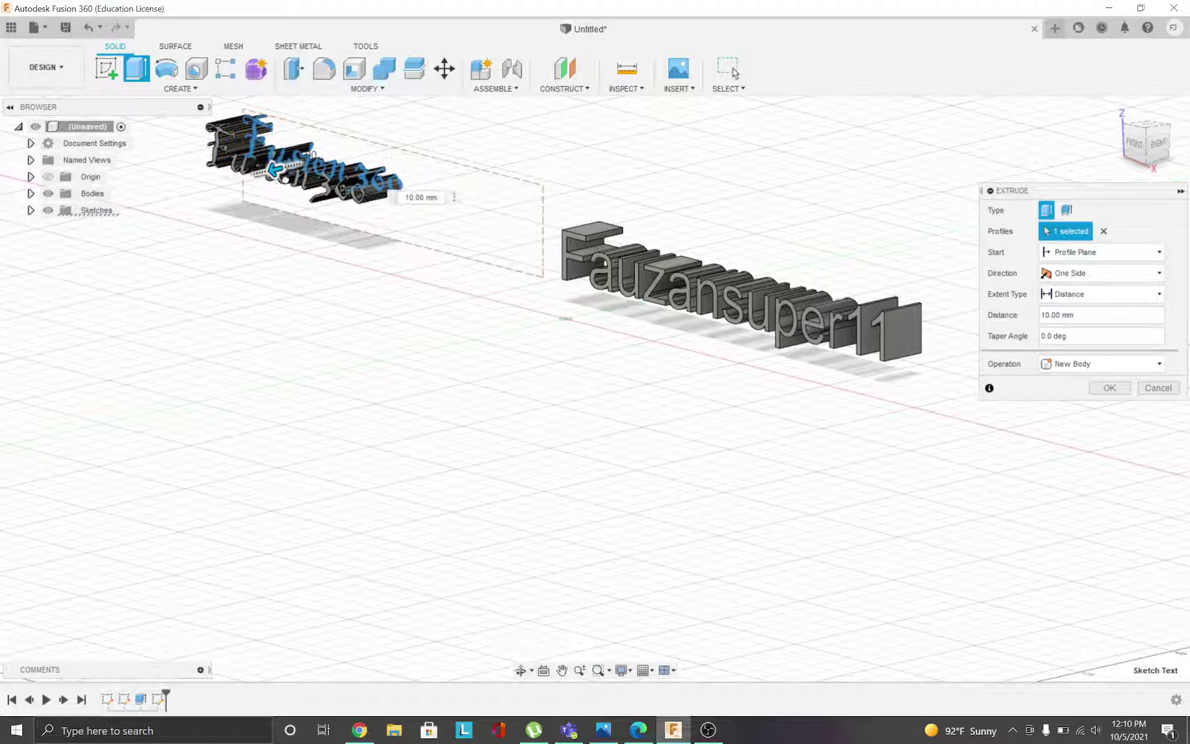
{"action": "left_click_drag", "start_coordinate": [292, 175], "coordinate": [311, 171]}
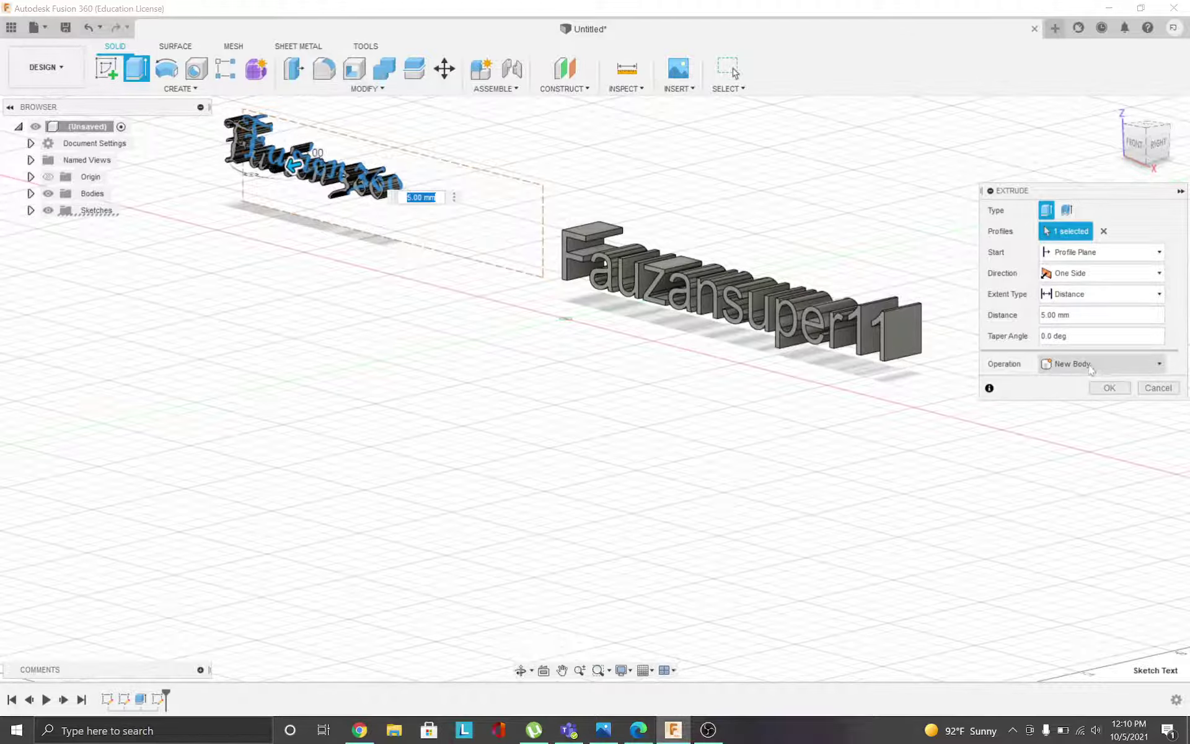
{"action": "left_click", "coordinate": [1100, 388]}
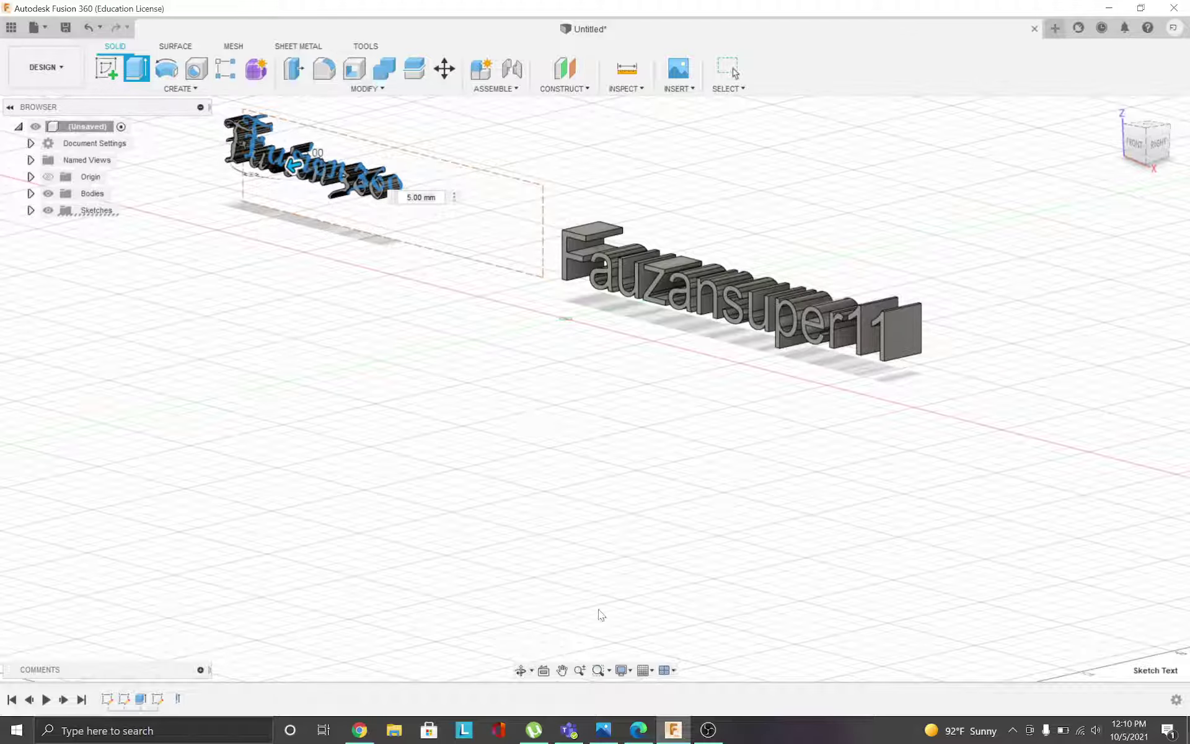
{"action": "left_click", "coordinate": [521, 670]}
- Frame both extruded text bodies face-on, then restore the OBS Studio window
{"action": "mouse_move", "coordinate": [289, 316]}
{"action": "left_mouse_down"}
{"action": "mouse_move", "coordinate": [350, 326]}
{"action": "mouse_move", "coordinate": [369, 303]}
{"action": "mouse_move", "coordinate": [329, 308]}
{"action": "left_mouse_up"}
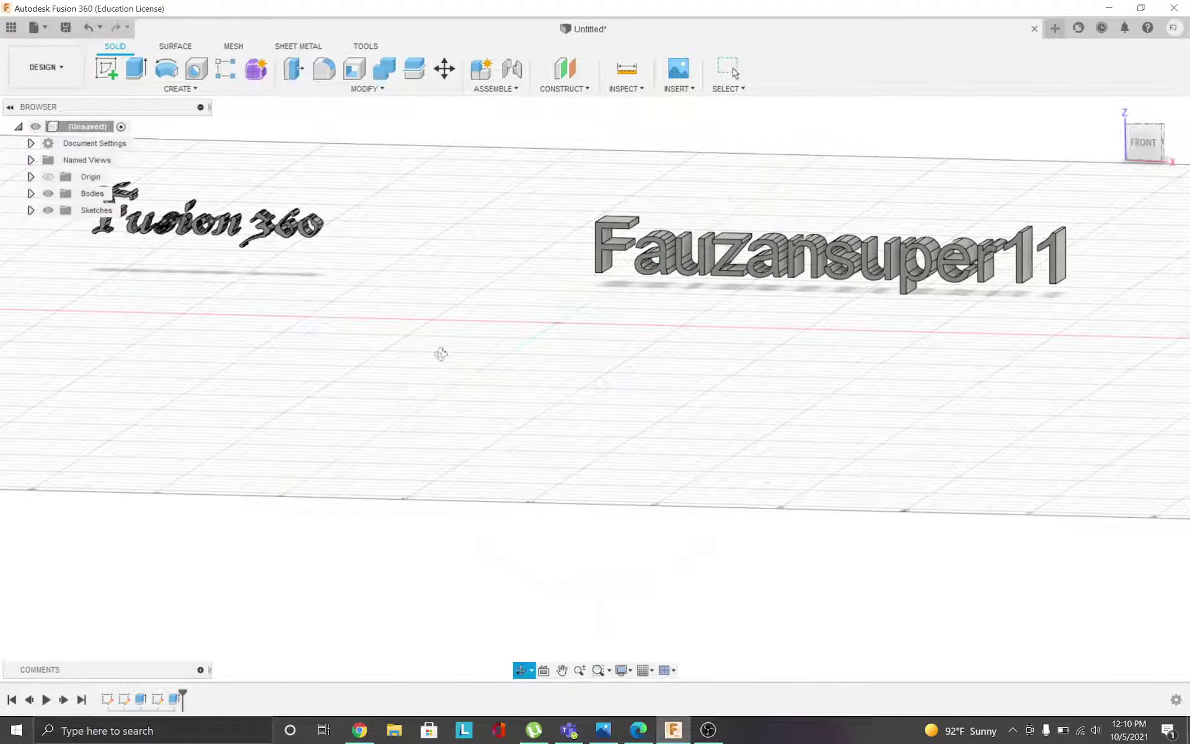
{"action": "left_click", "coordinate": [561, 670]}
{"action": "left_click_drag", "start_coordinate": [458, 361], "coordinate": [508, 419]}
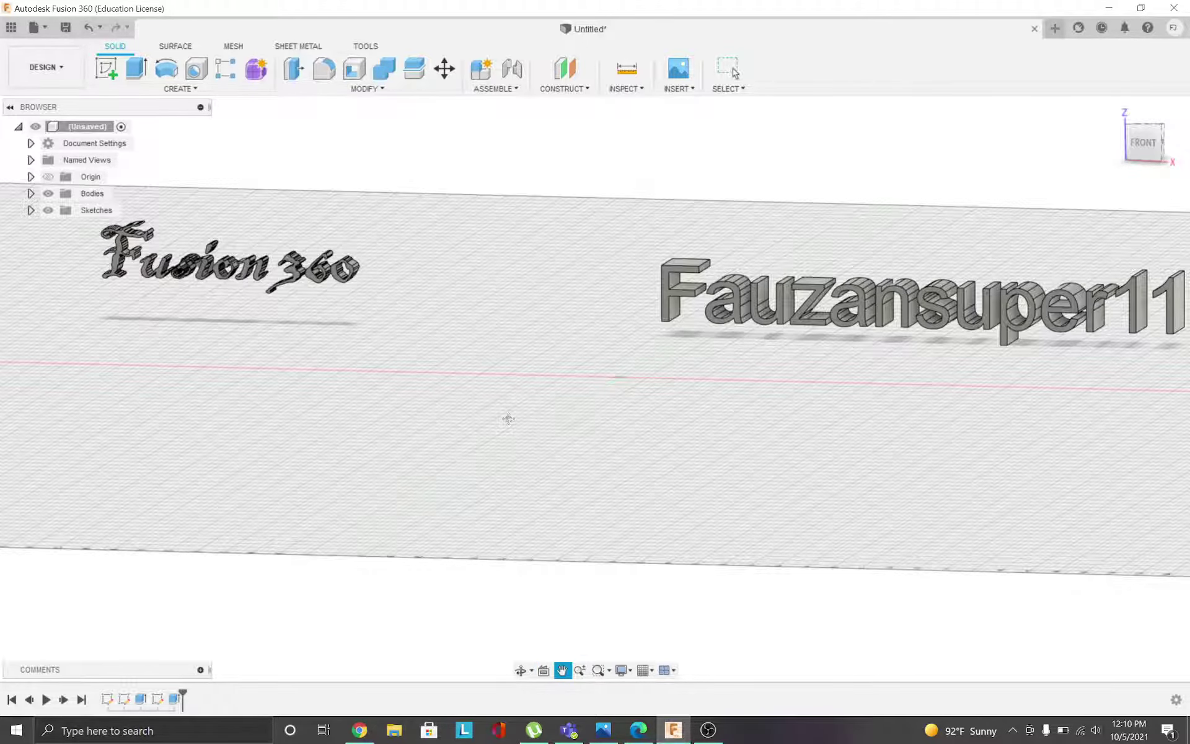
{"action": "scroll", "coordinate": [508, 419], "scroll_direction": "down", "scroll_amount": 2}
{"action": "mouse_move", "coordinate": [479, 404]}
{"action": "left_mouse_down"}
{"action": "mouse_move", "coordinate": [464, 456]}
{"action": "mouse_move", "coordinate": [443, 467]}
{"action": "mouse_move", "coordinate": [453, 461]}
{"action": "left_mouse_up"}
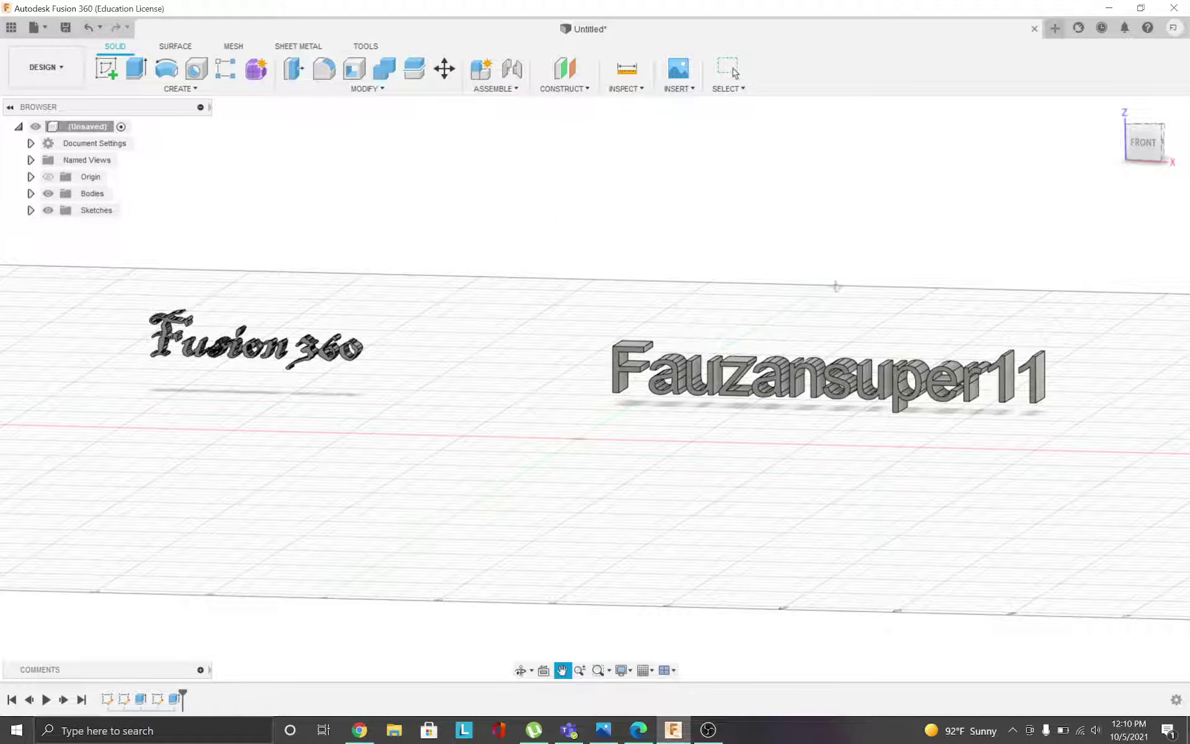
{"action": "left_click", "coordinate": [708, 731]}
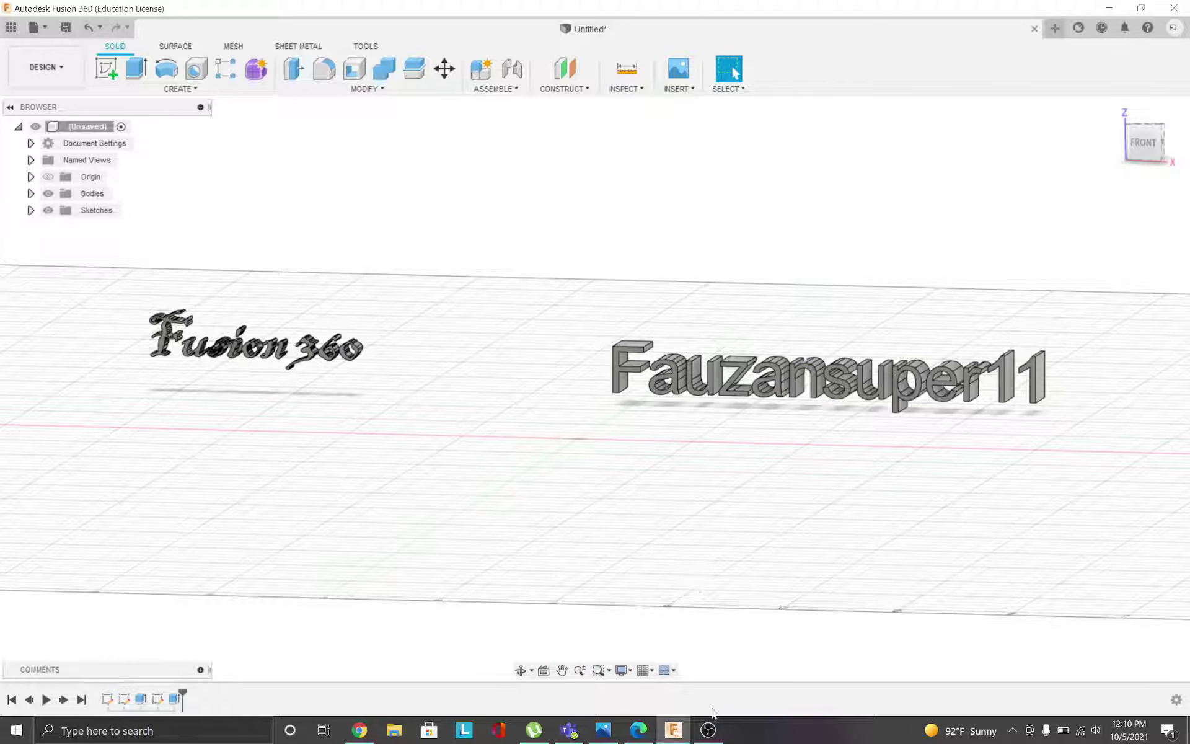
{"action": "left_click", "coordinate": [708, 730]}
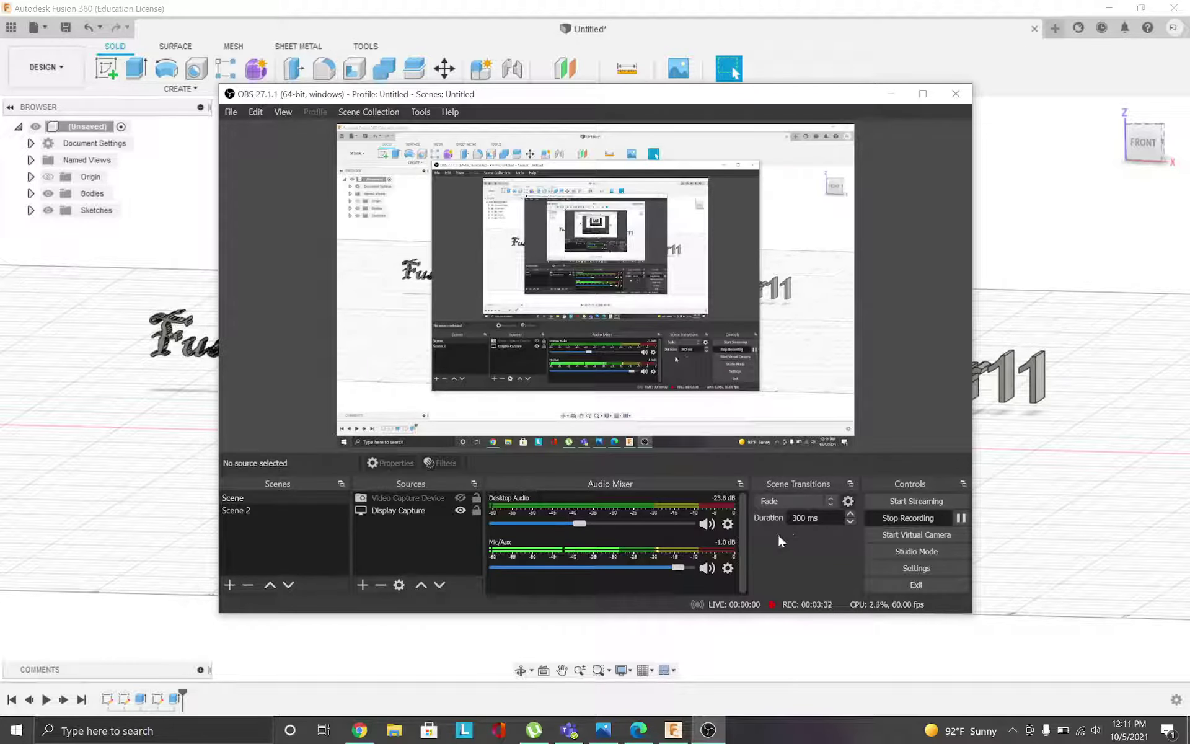